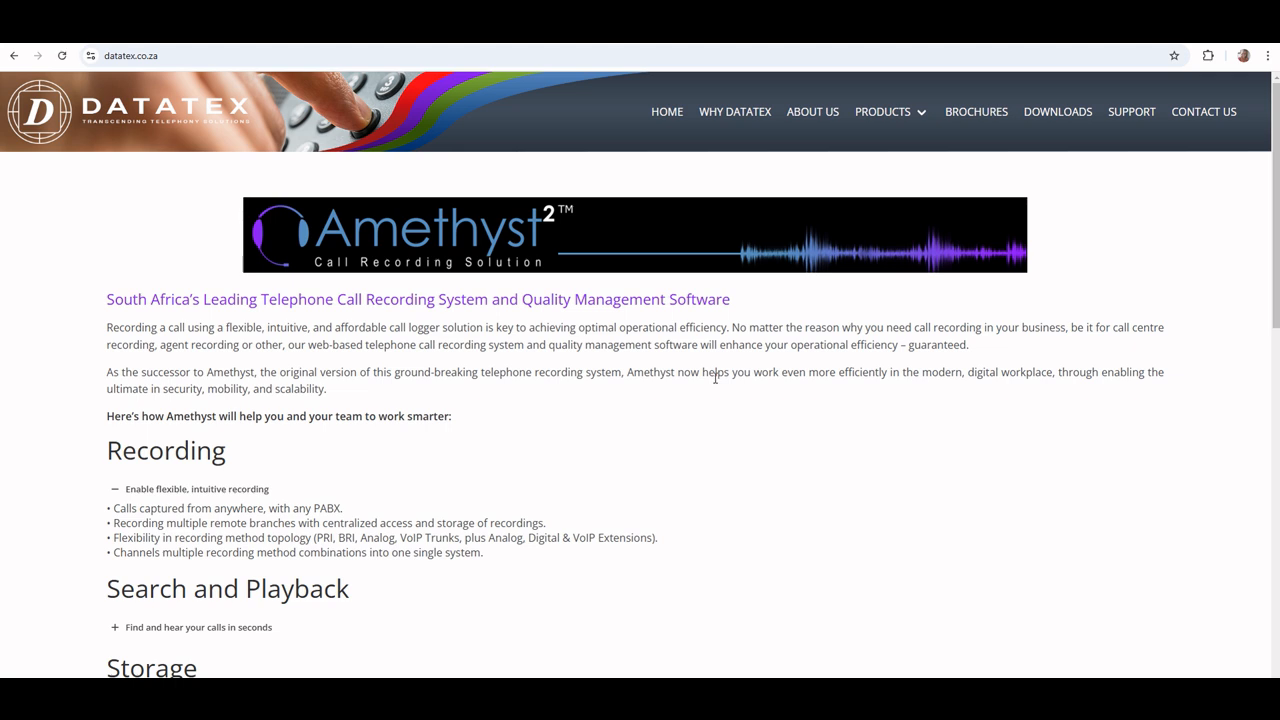
Open the Datatex website's downloads page and download the Windows installer TNGLive_setup_1_1_1_12
click(1052, 116)
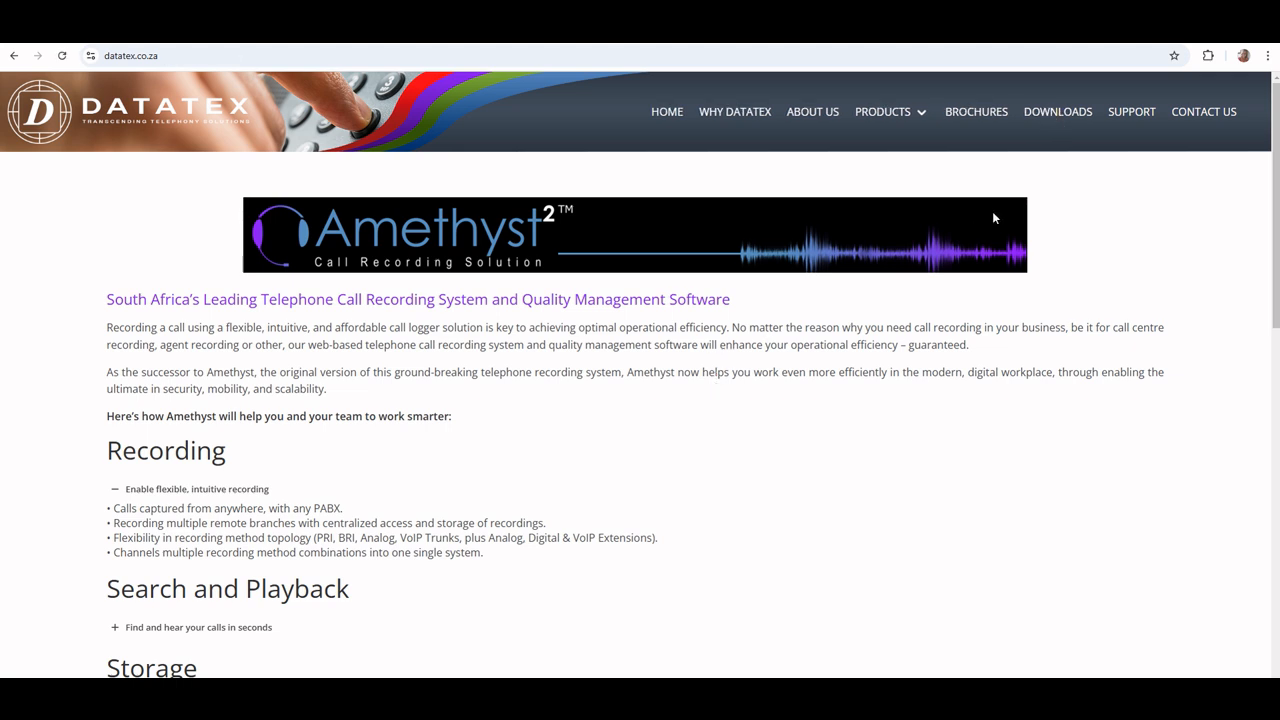
click(1055, 118)
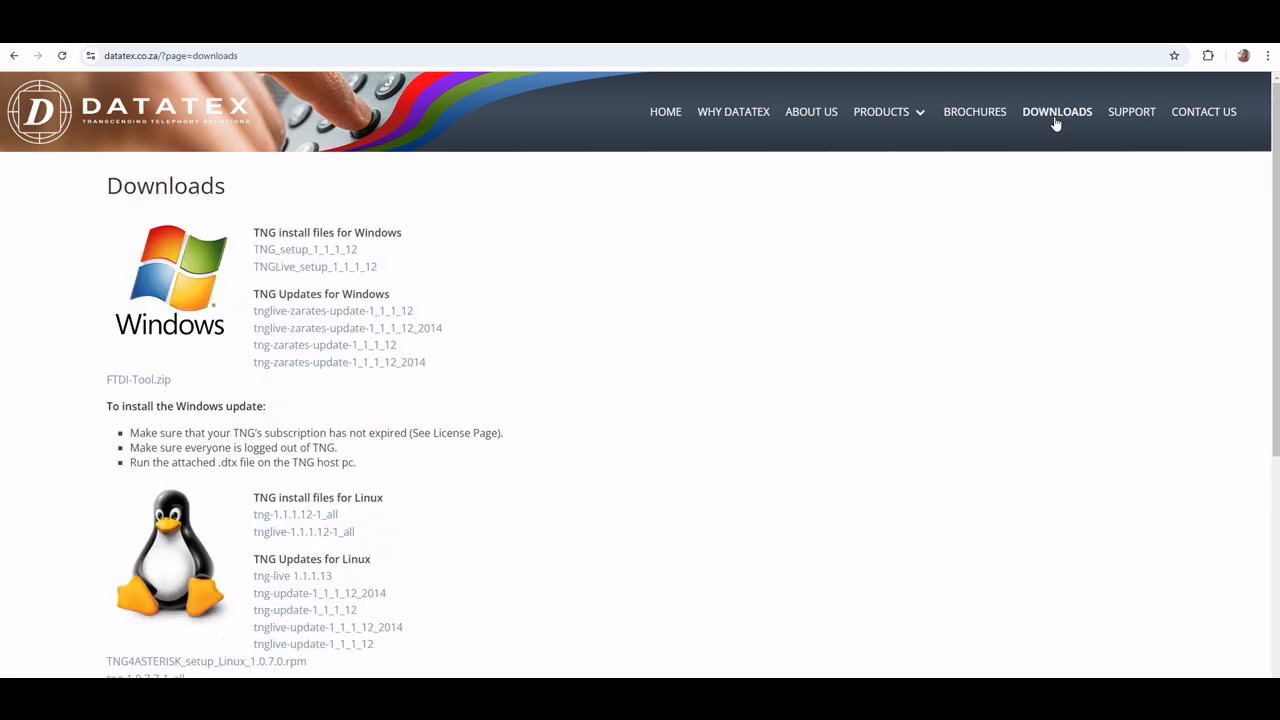
click(319, 272)
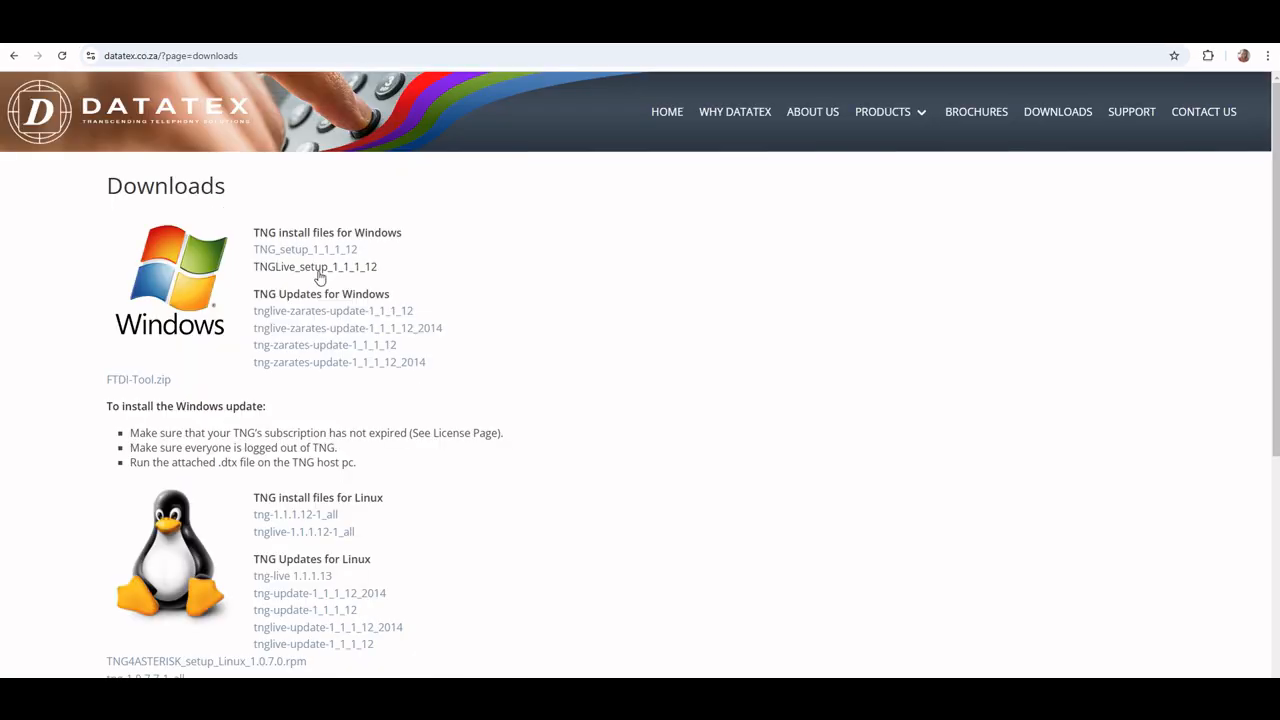
click(318, 268)
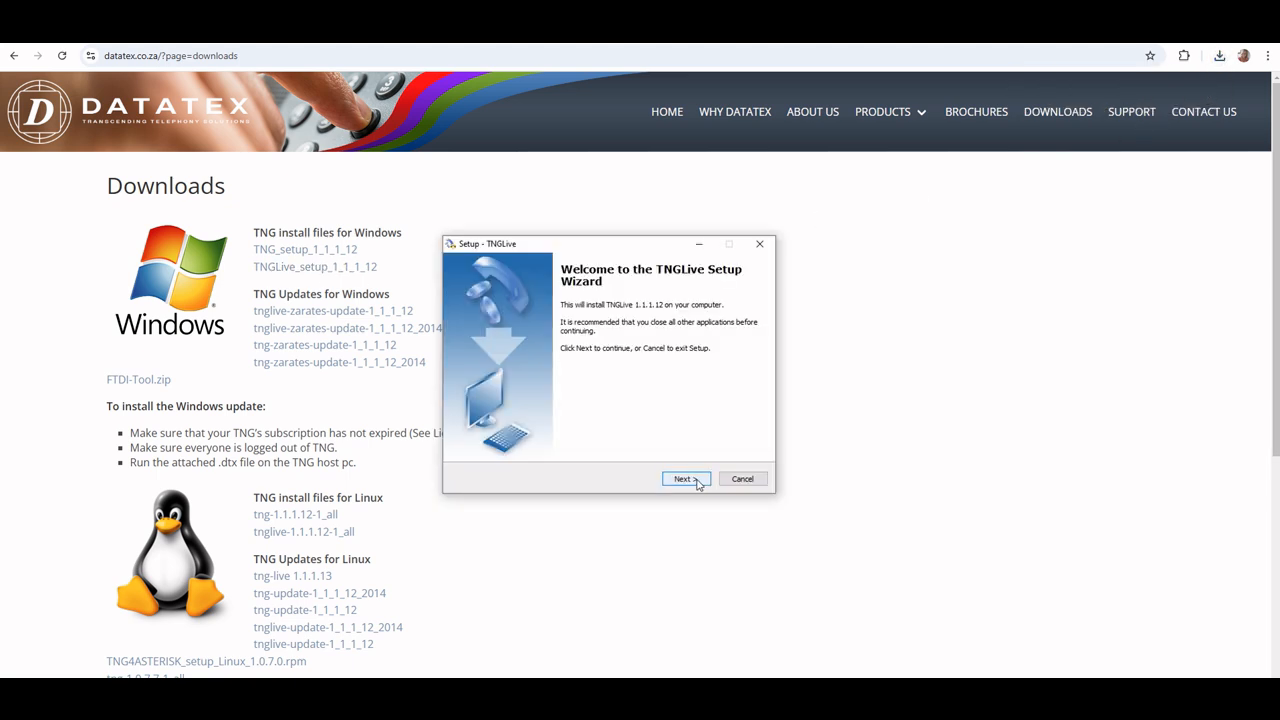
Start the TNGLive setup wizard and accept the software license agreement
click(685, 479)
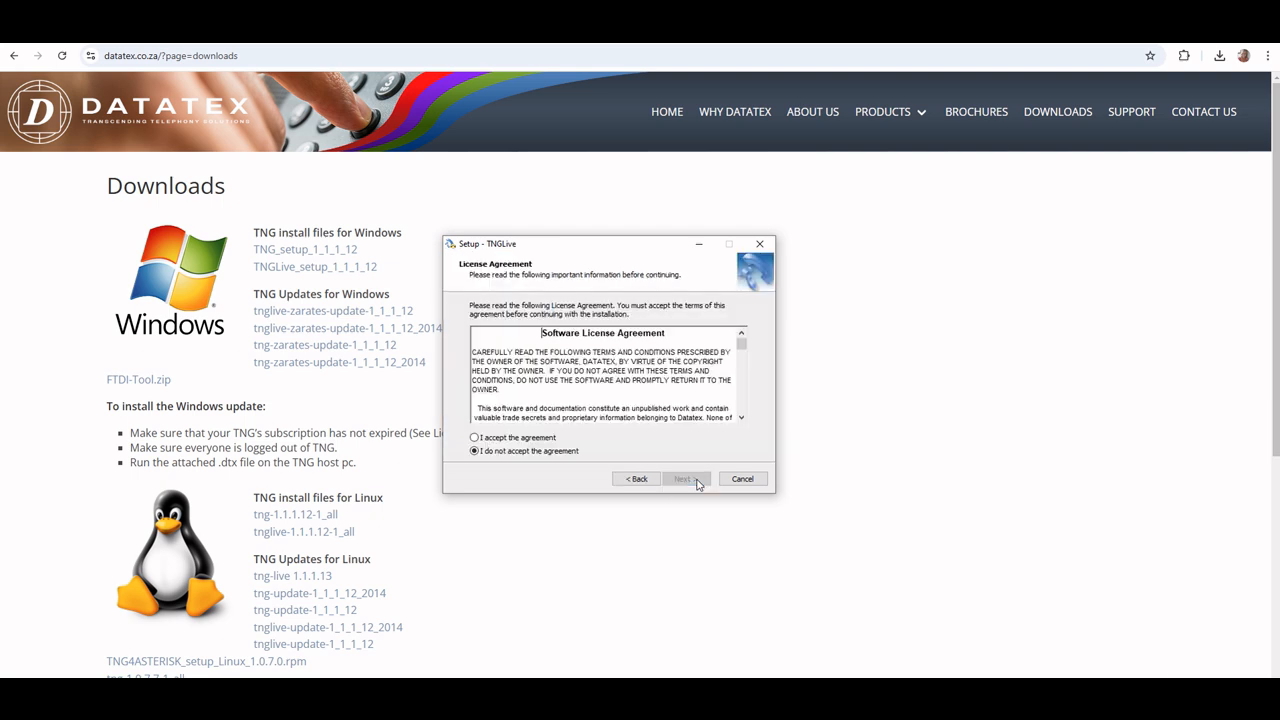
click(475, 438)
click(680, 479)
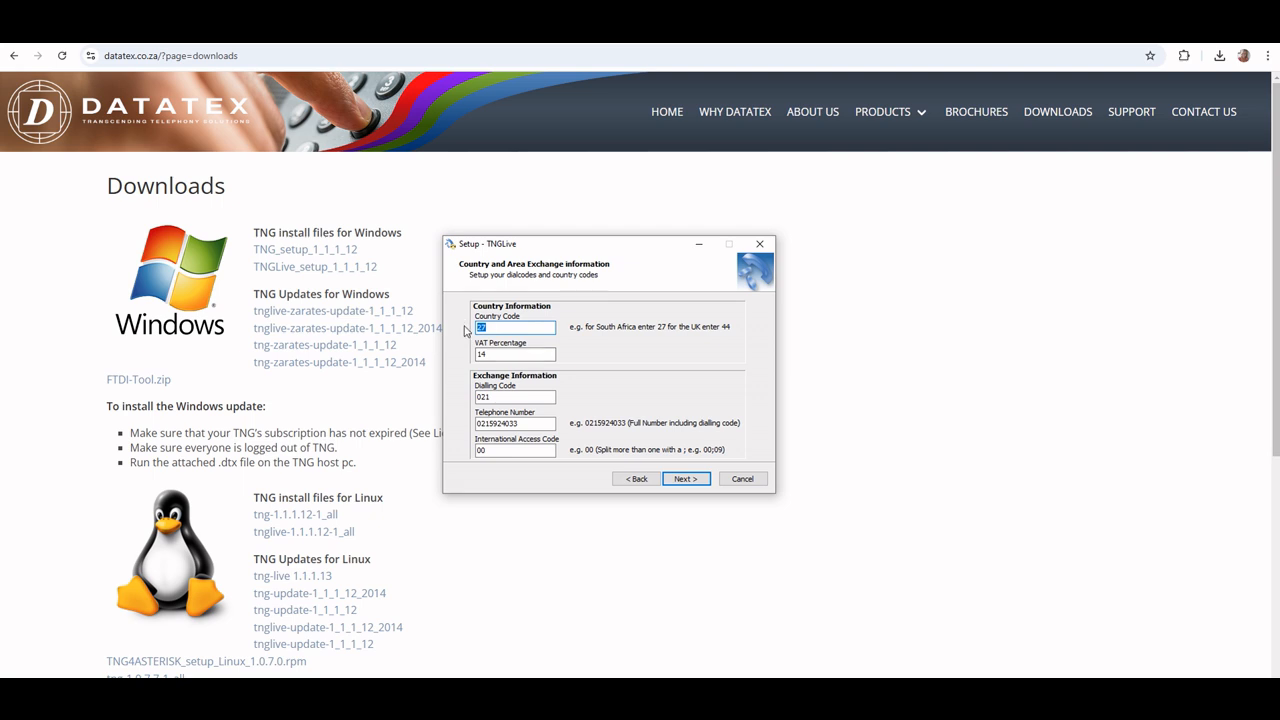
Set the VAT percentage to 15, keep the other country and exchange values, and continue the setup
key(Tab)
text(15)
key(Tab)
key(Tab)
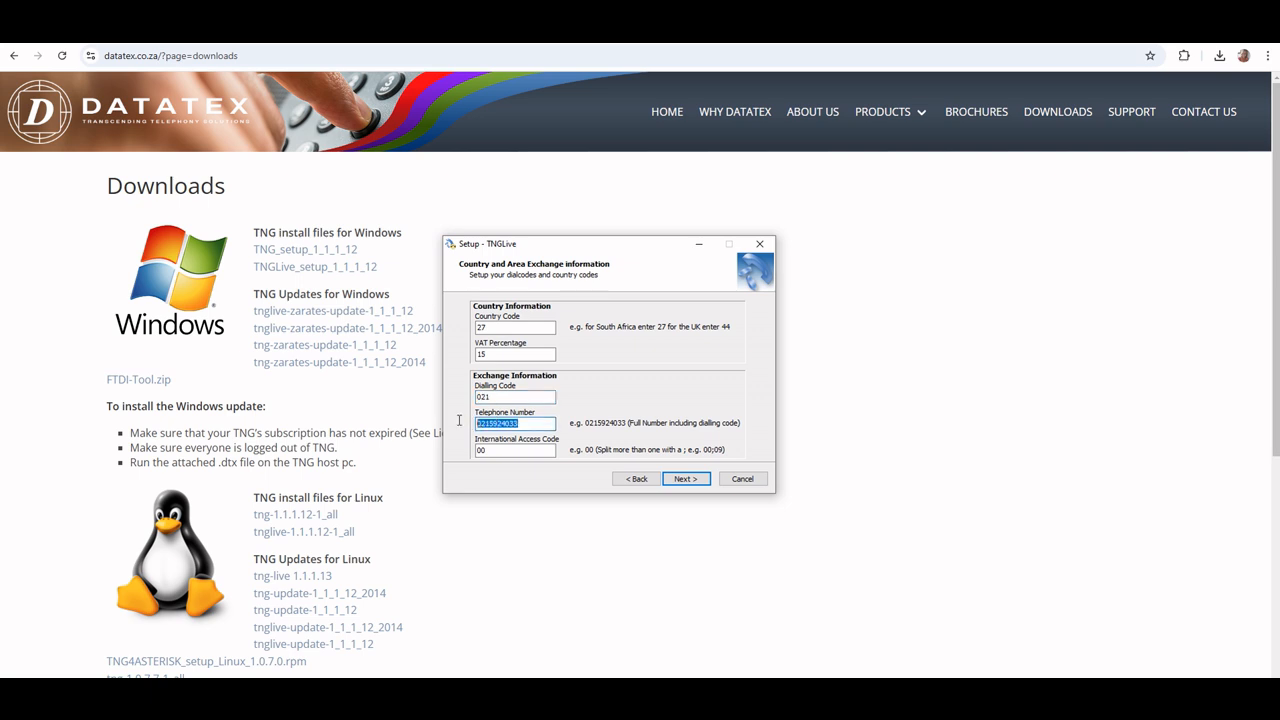
key(Tab)
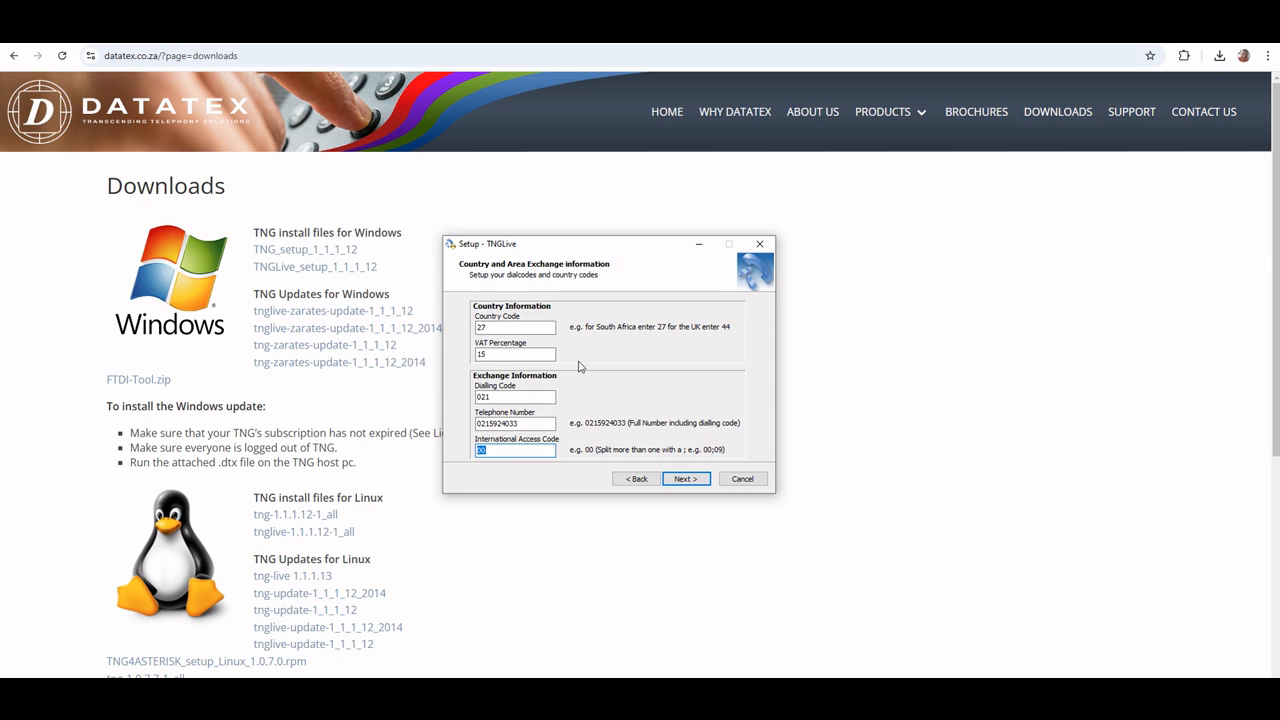
click(686, 479)
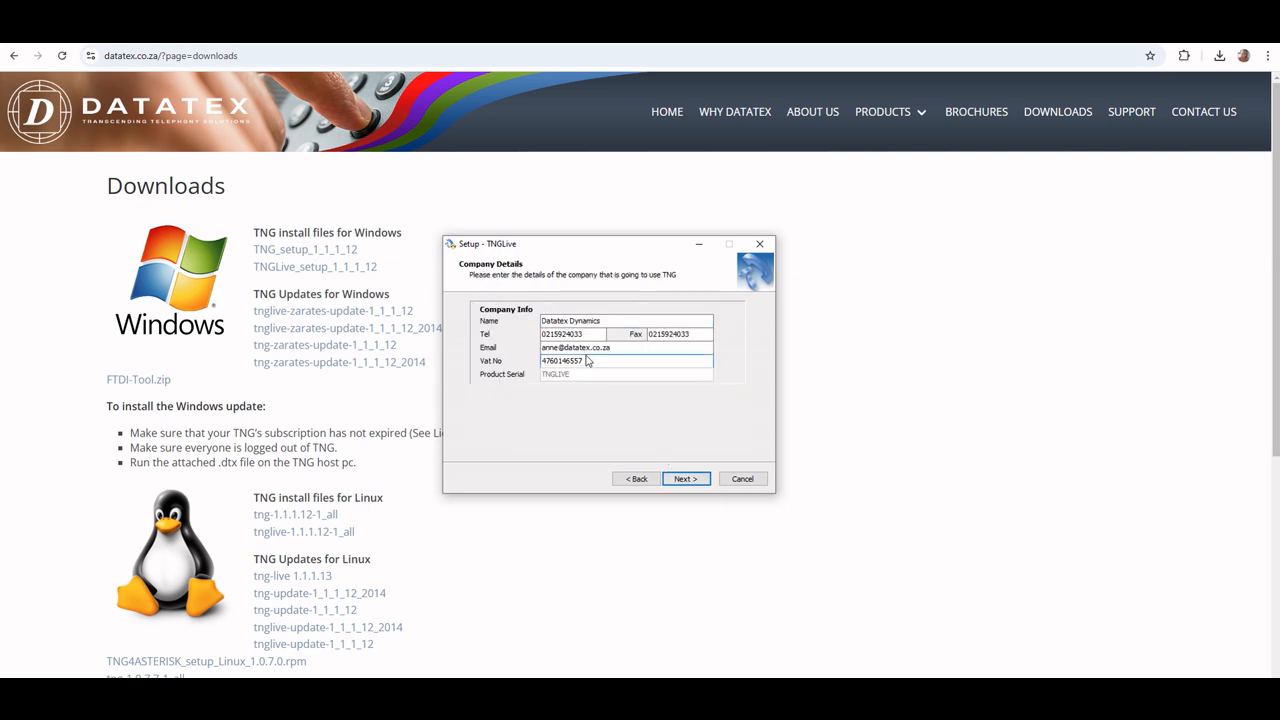
Complete the company details with the name Datatex Dynamics, its telephone, fax, e-mail and VAT number, and continue
key(shift+Tab)
key(shift+Tab)
key(shift+Tab)
key(shift+Tab)
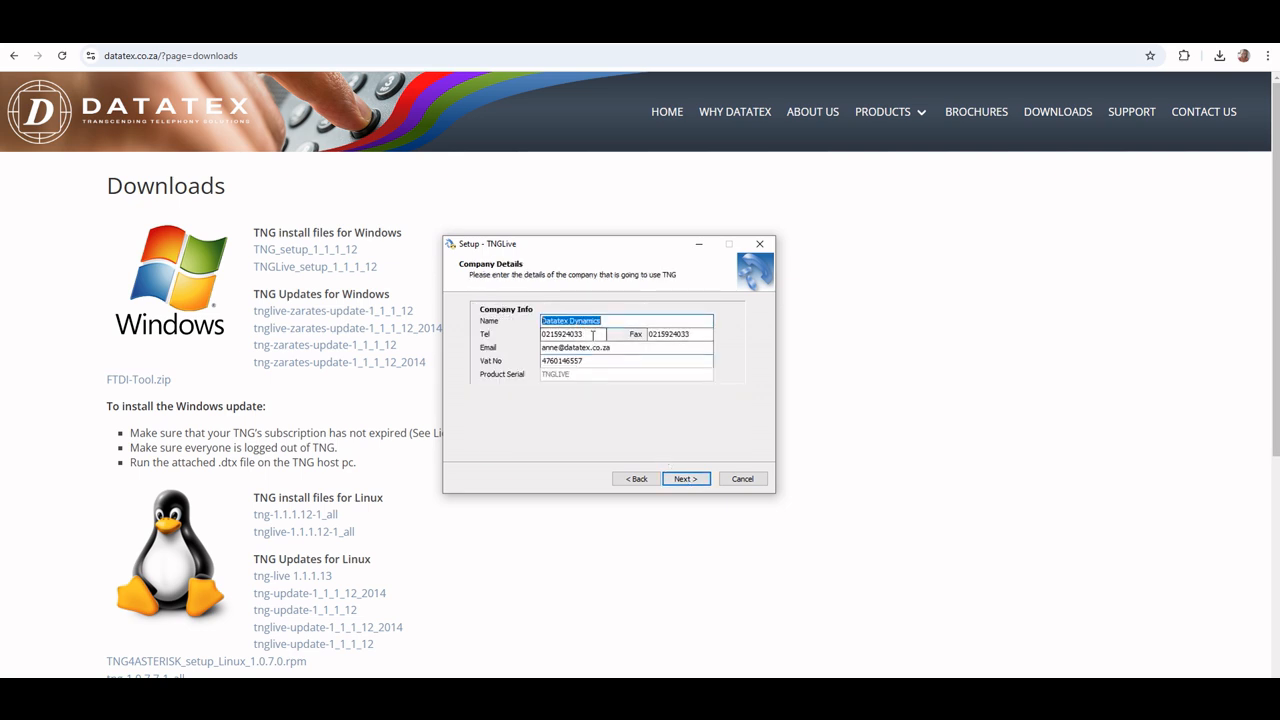
key(Tab)
key(Tab)
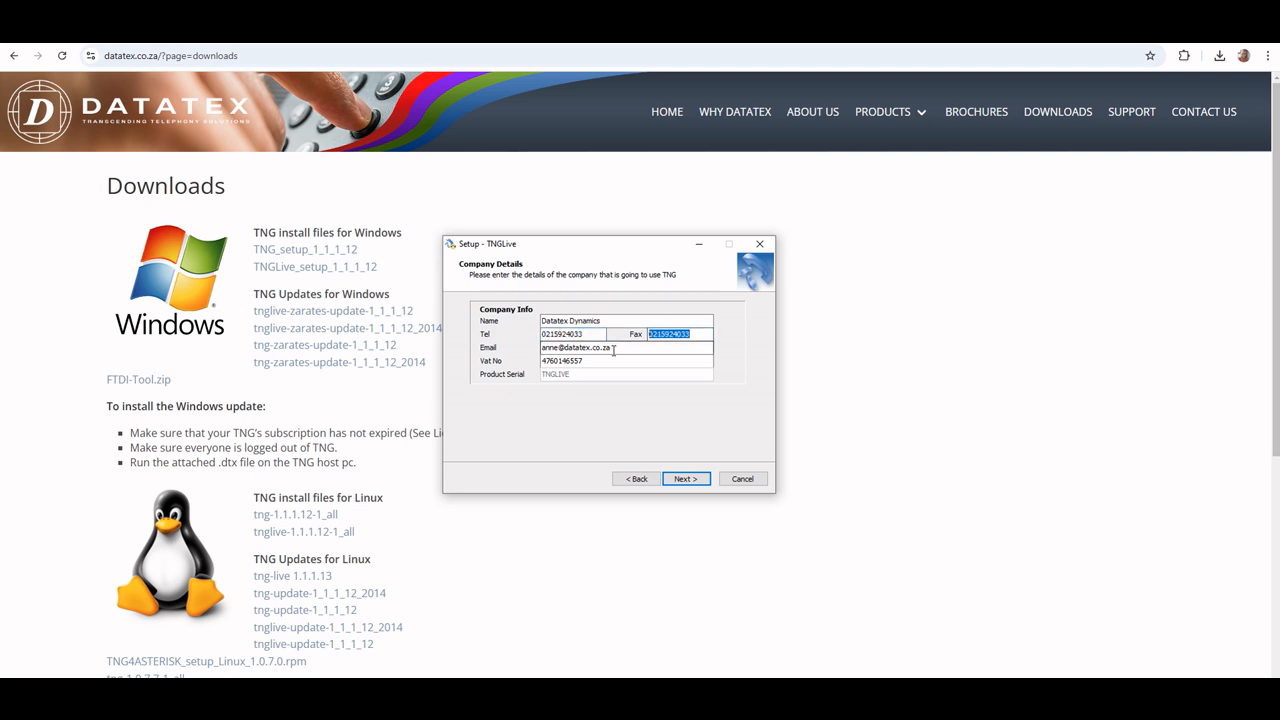
key(Tab)
key(Tab)
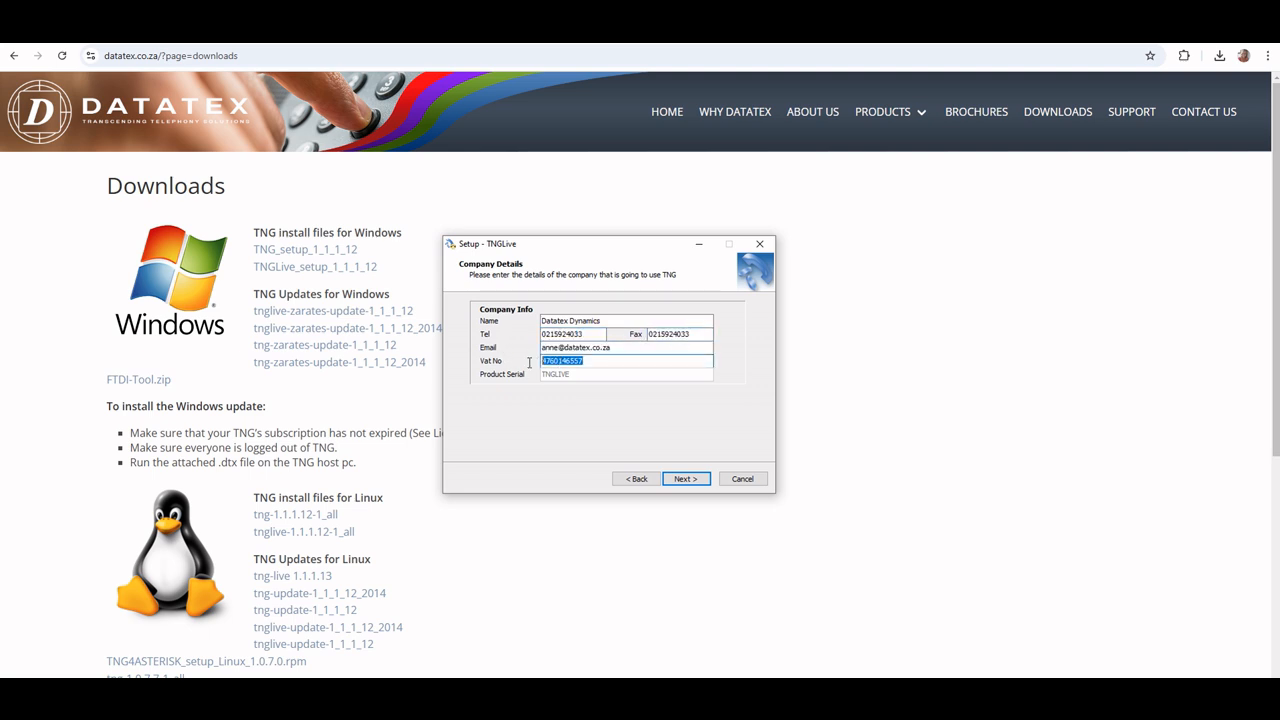
click(604, 364)
drag(704, 334, 639, 334)
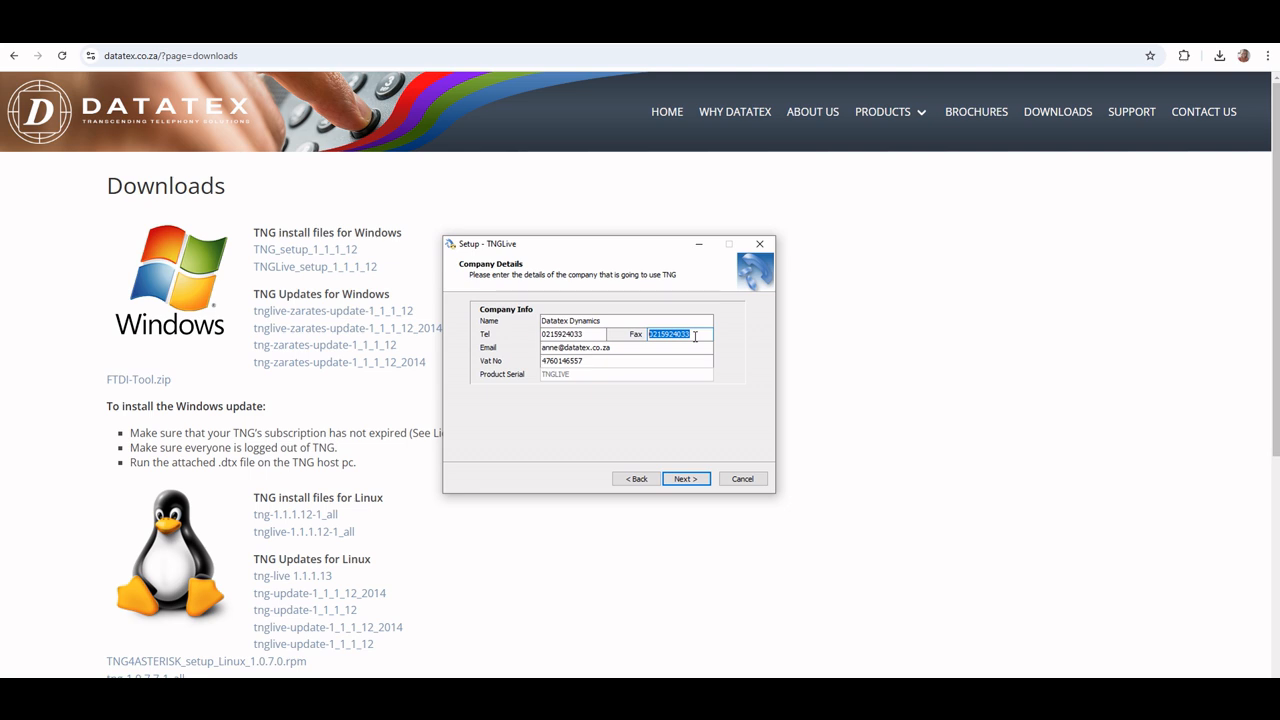
click(683, 481)
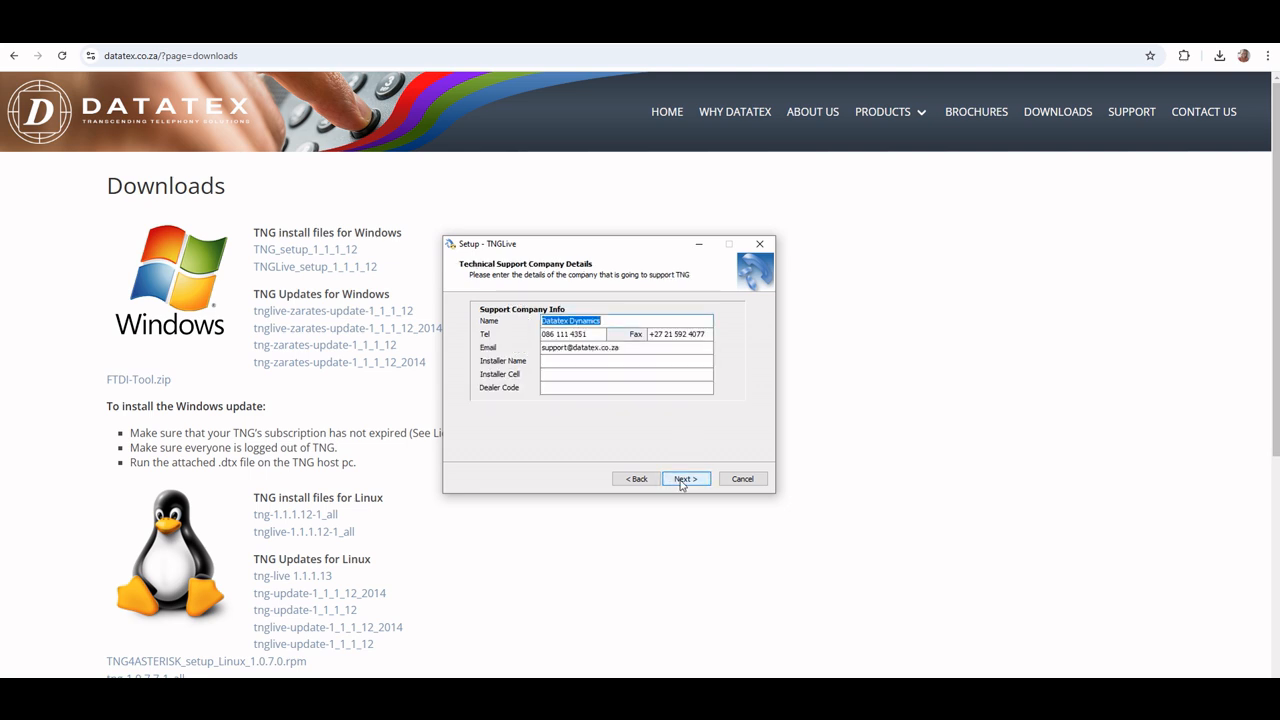
Enter Datatex Dynamics as the installer name, fill in the installer cell number and dealer code, and continue
click(566, 364)
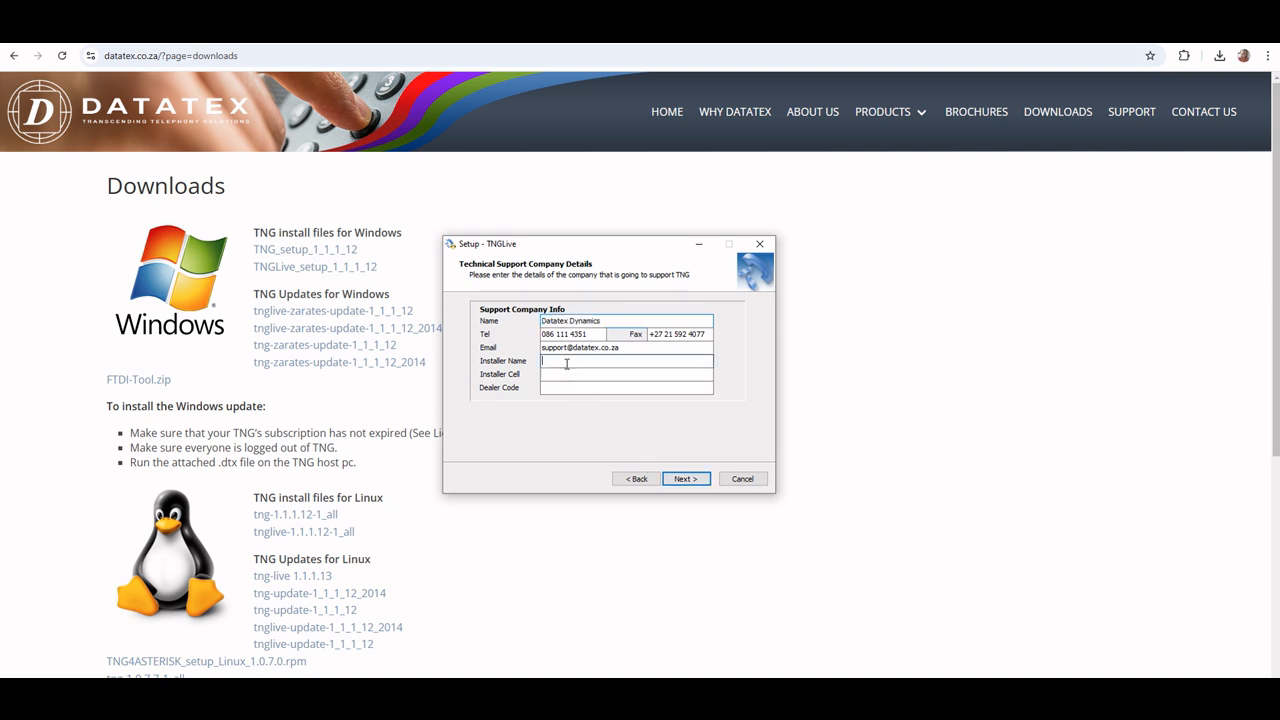
text(Datatex Dynamics)
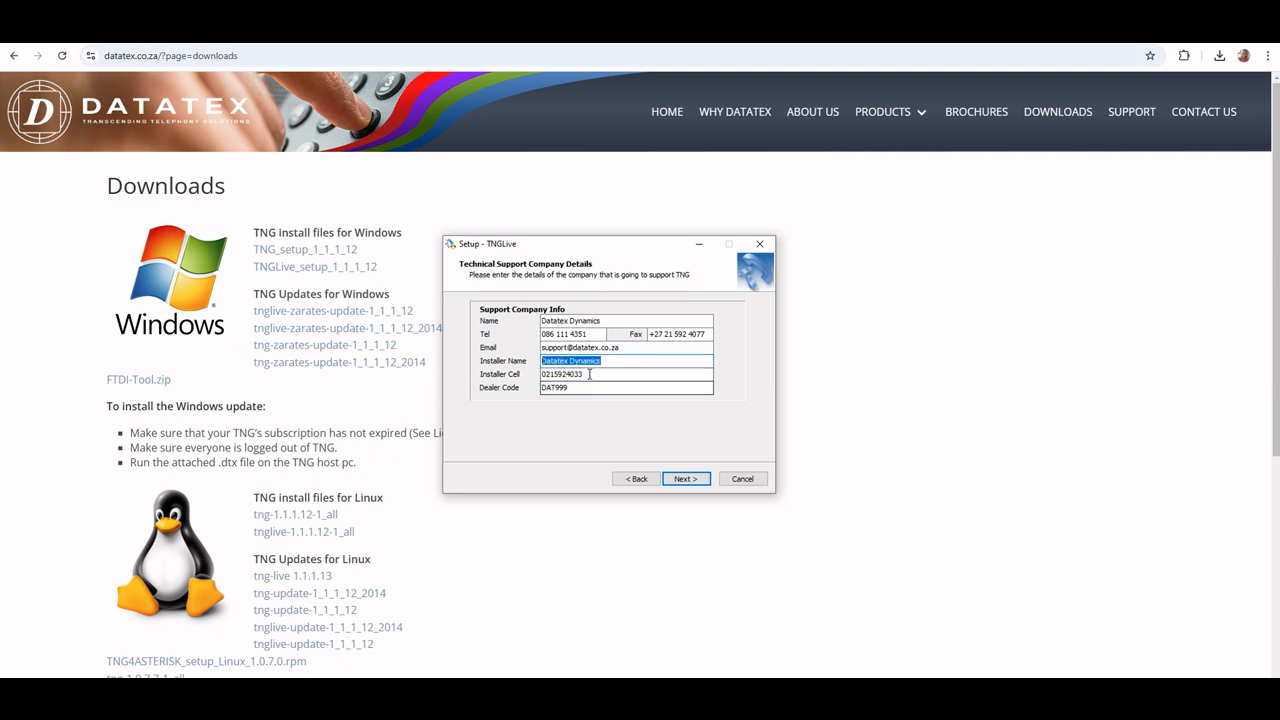
key(Tab)
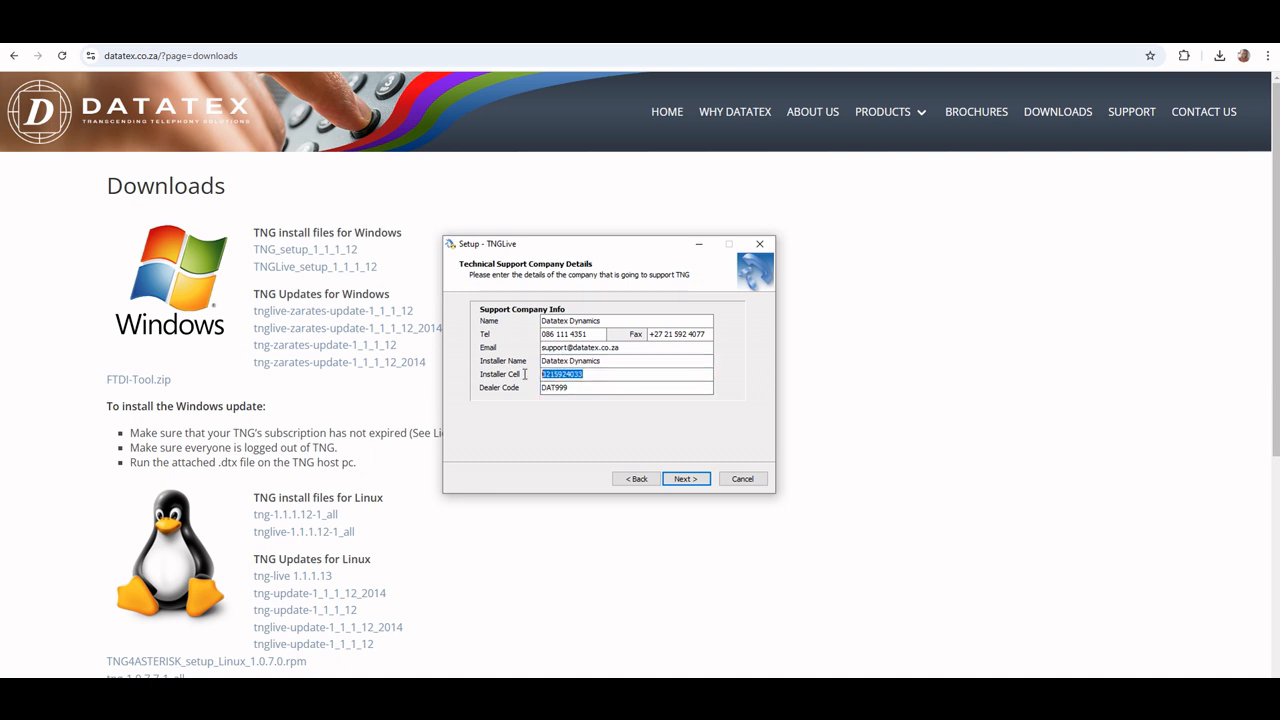
key(Tab)
click(687, 482)
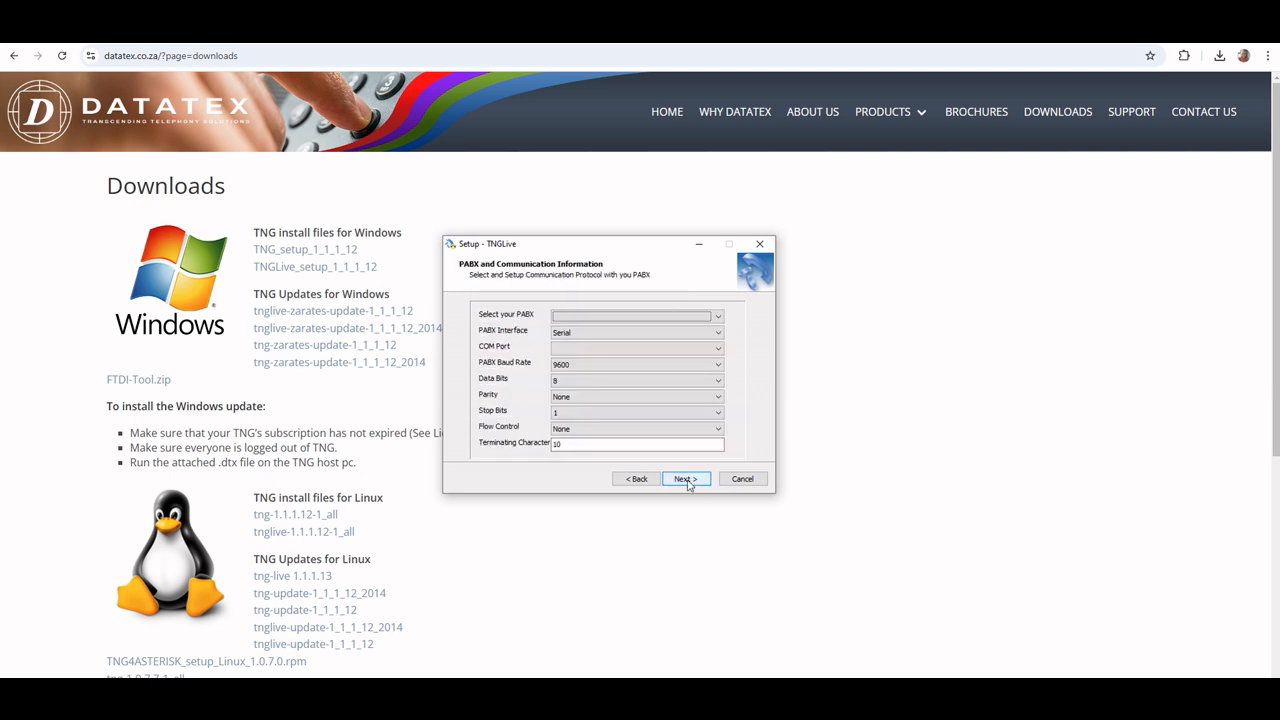
Try the Serial and Network options for the PABX interface and examine their COM port, IP address and TCP port fields
click(1195, 690)
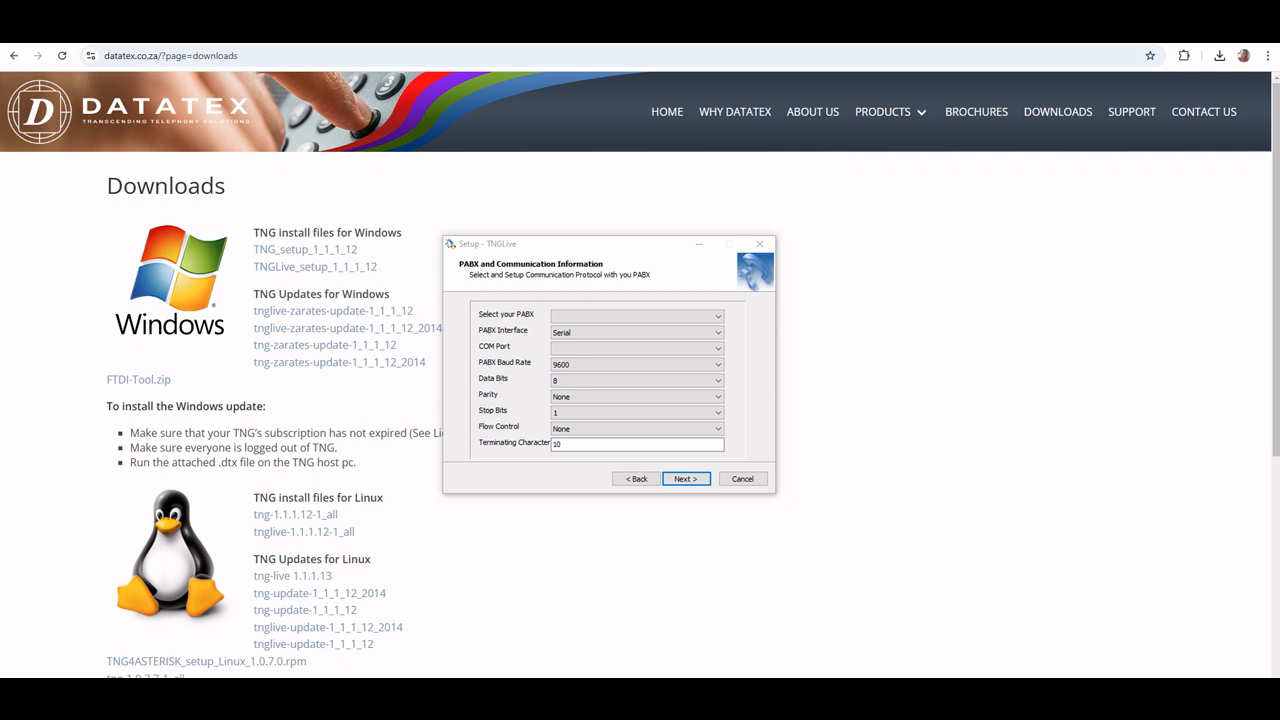
click(697, 335)
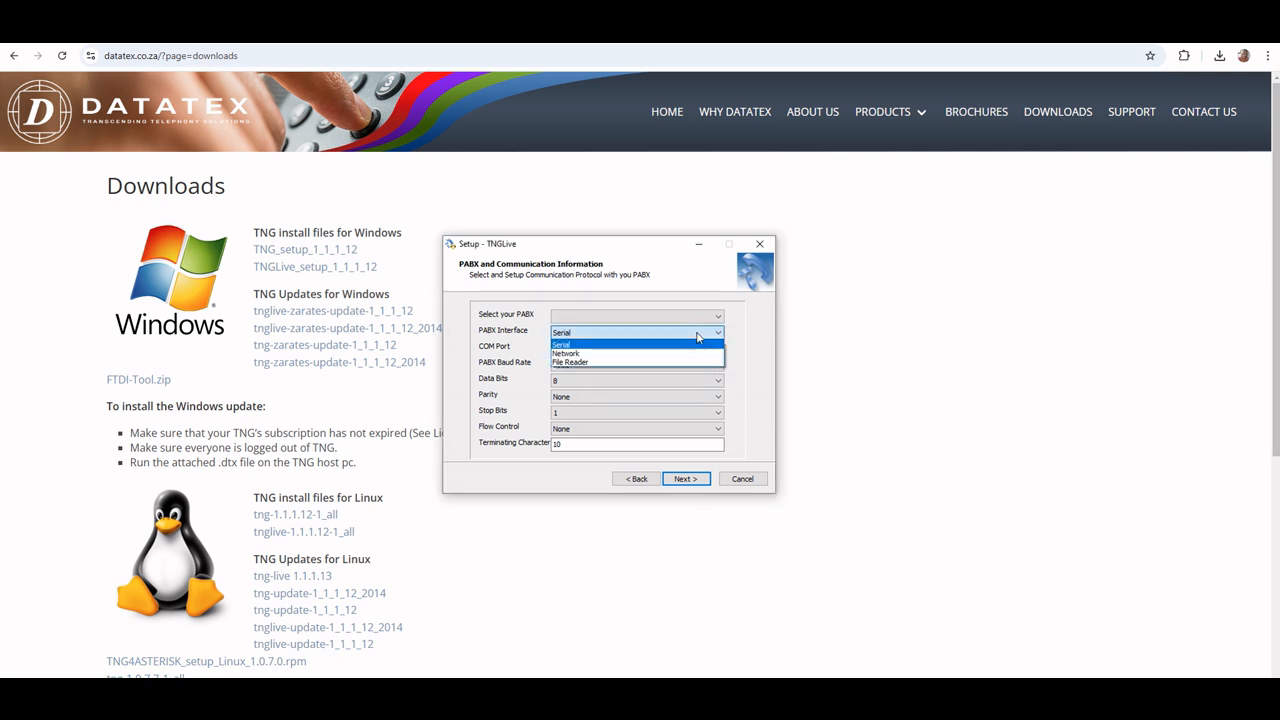
click(696, 347)
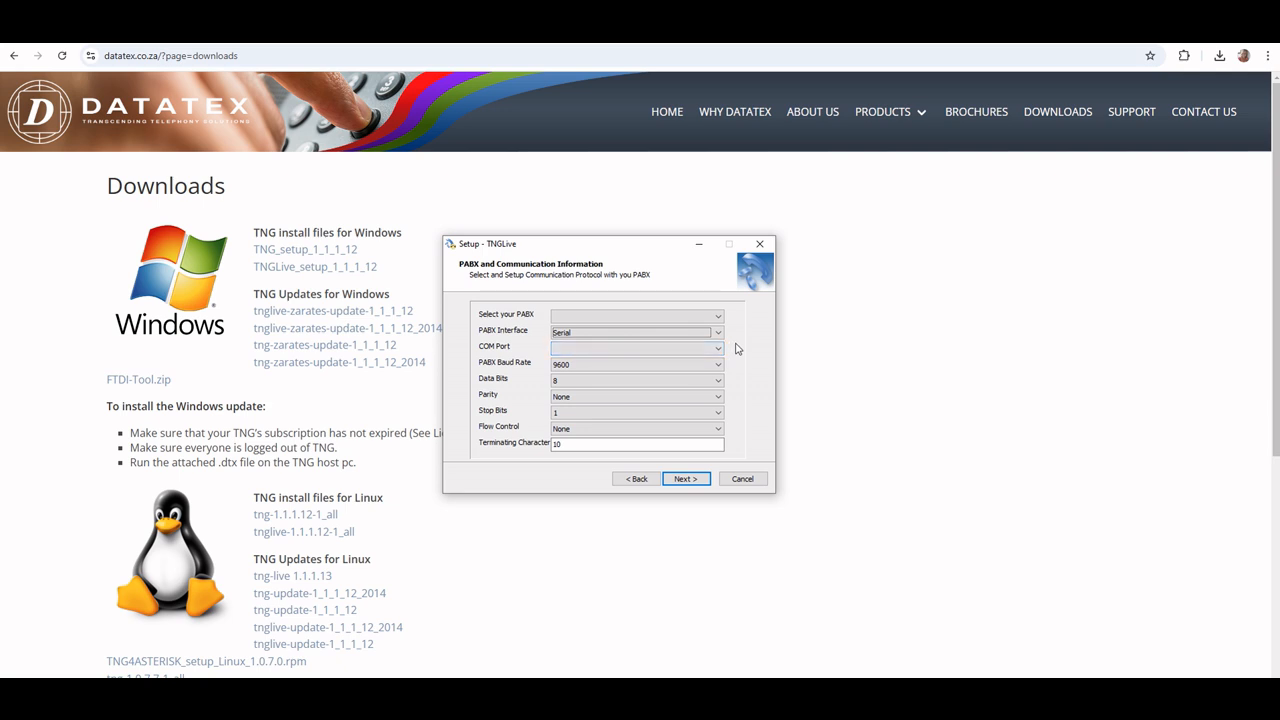
click(714, 354)
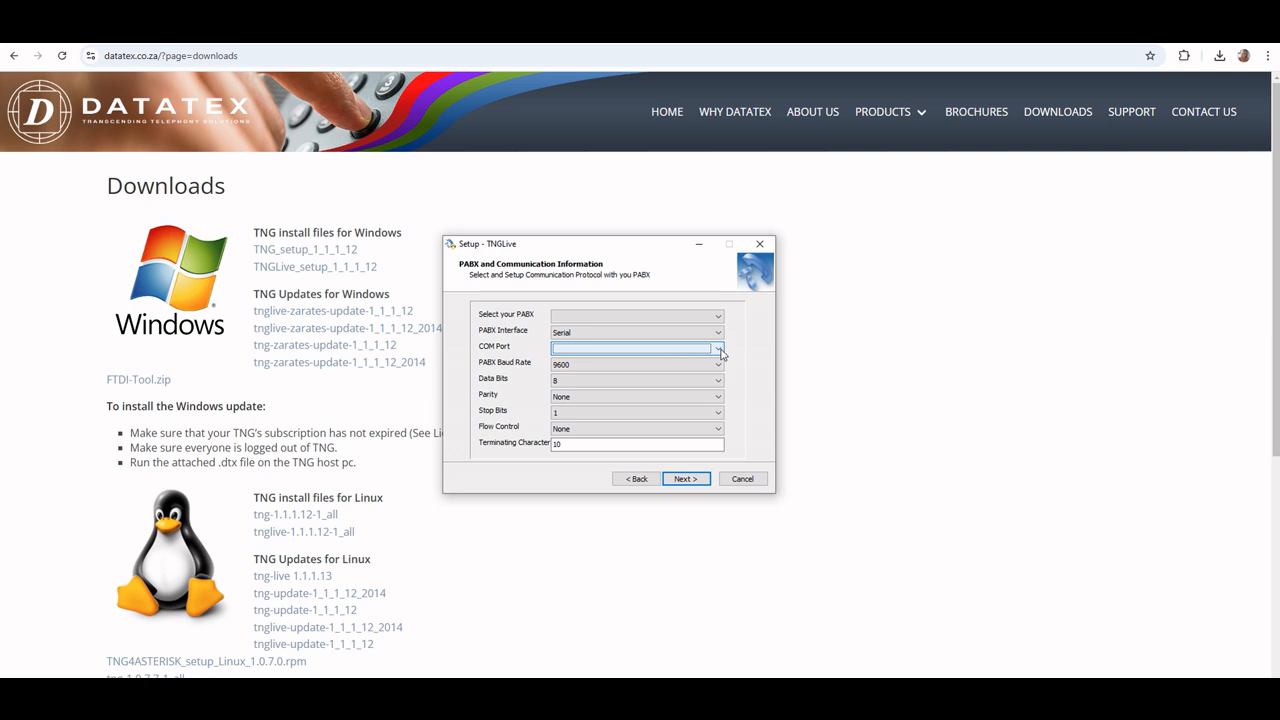
click(718, 333)
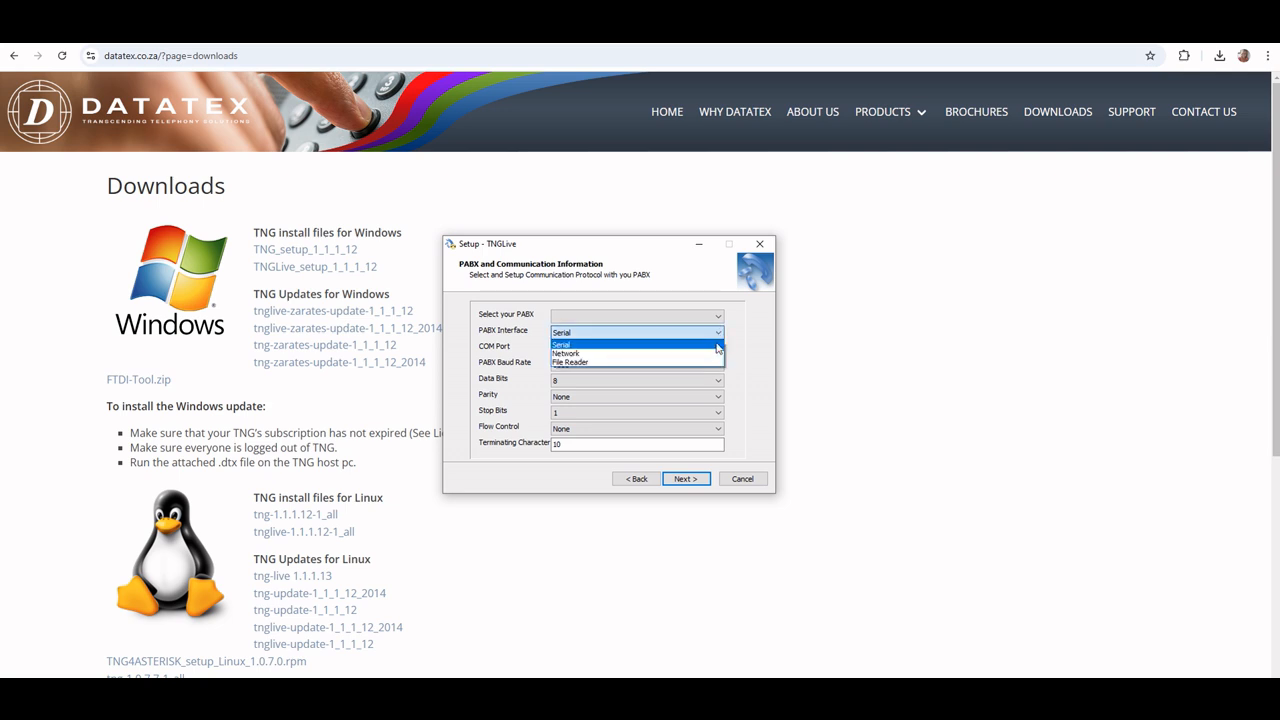
click(715, 358)
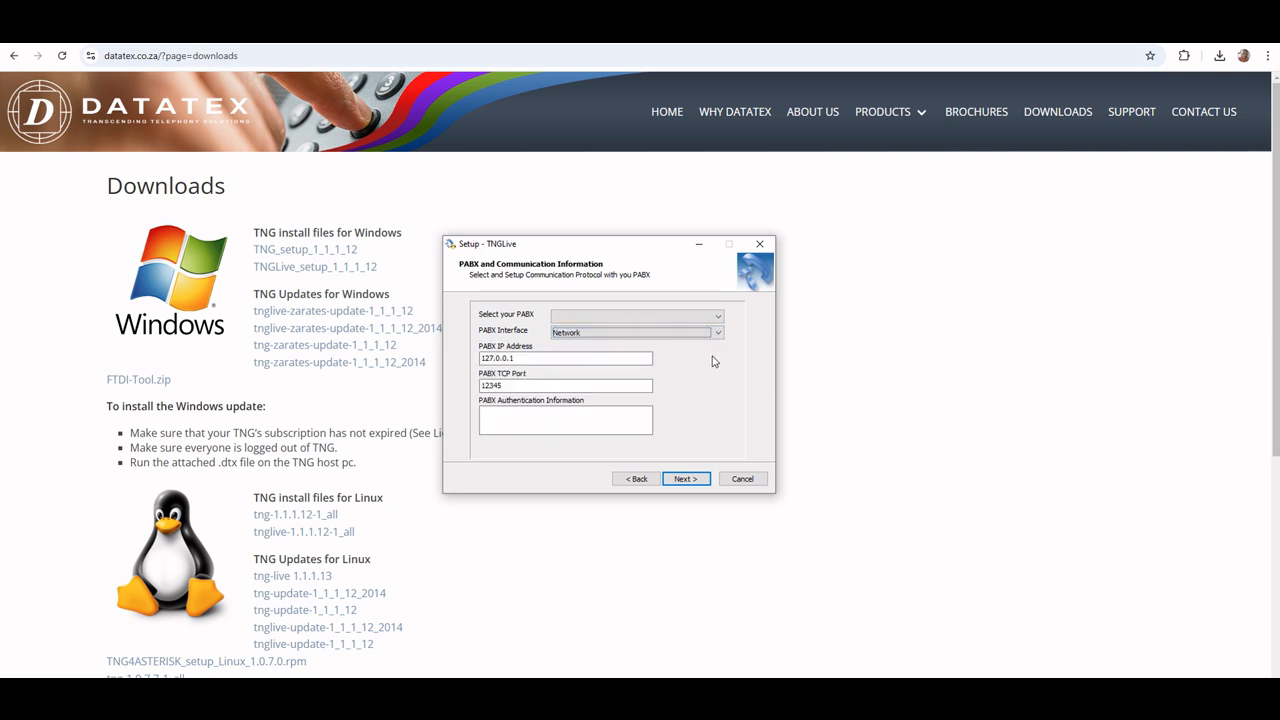
drag(640, 358, 449, 365)
drag(530, 386, 479, 386)
click(547, 358)
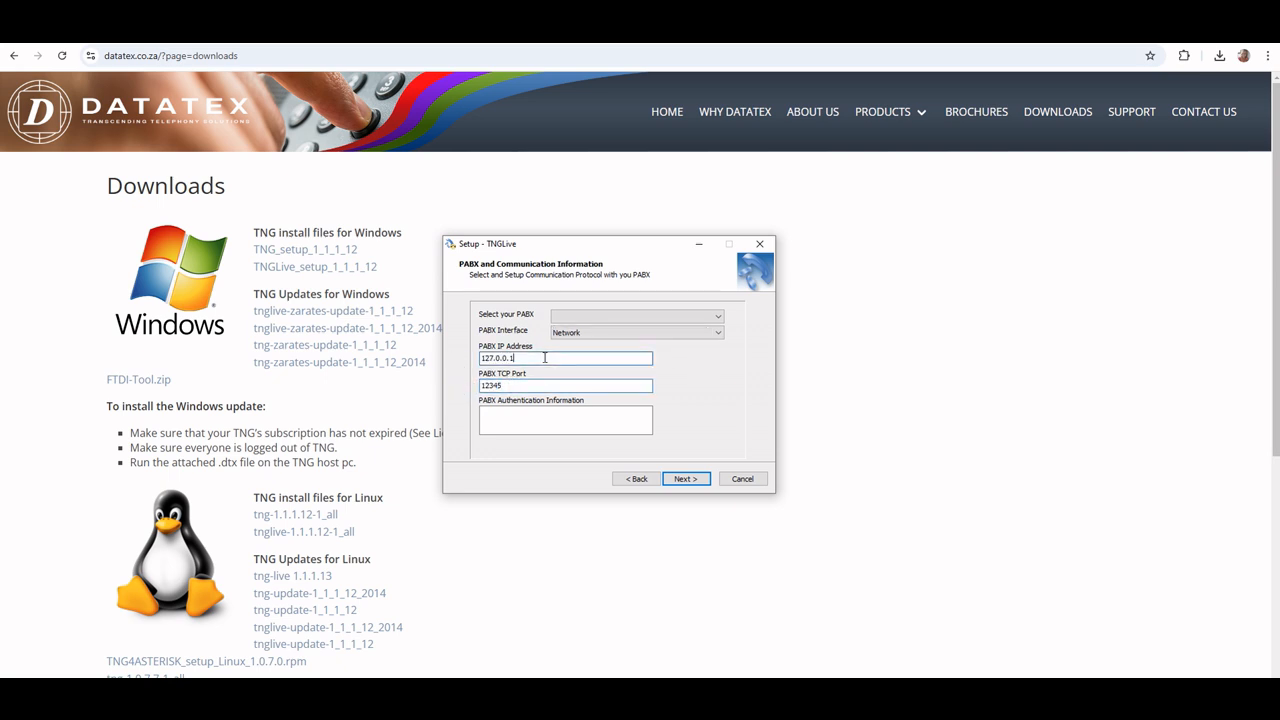
Set the PABX interface to File Reader with the path c:\mypabxdata\*.txt, choose PTopazPipe as the PABX, and continue
click(709, 333)
click(705, 358)
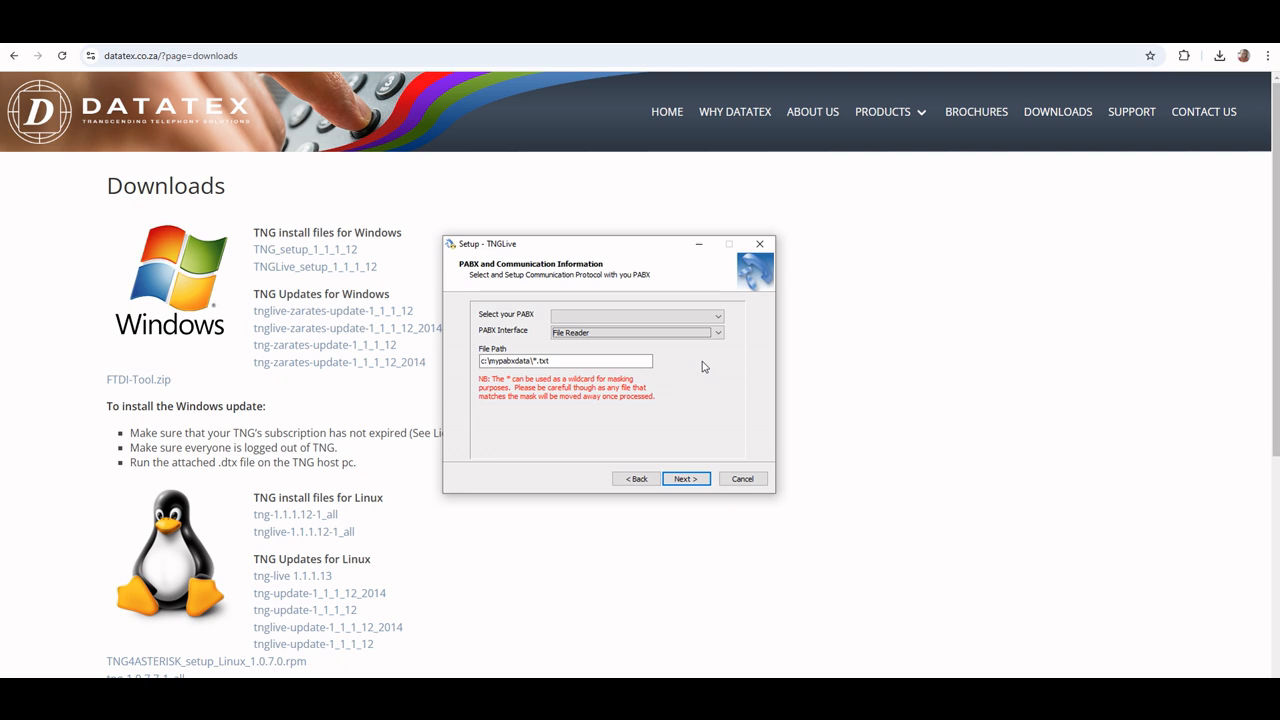
drag(593, 362, 478, 361)
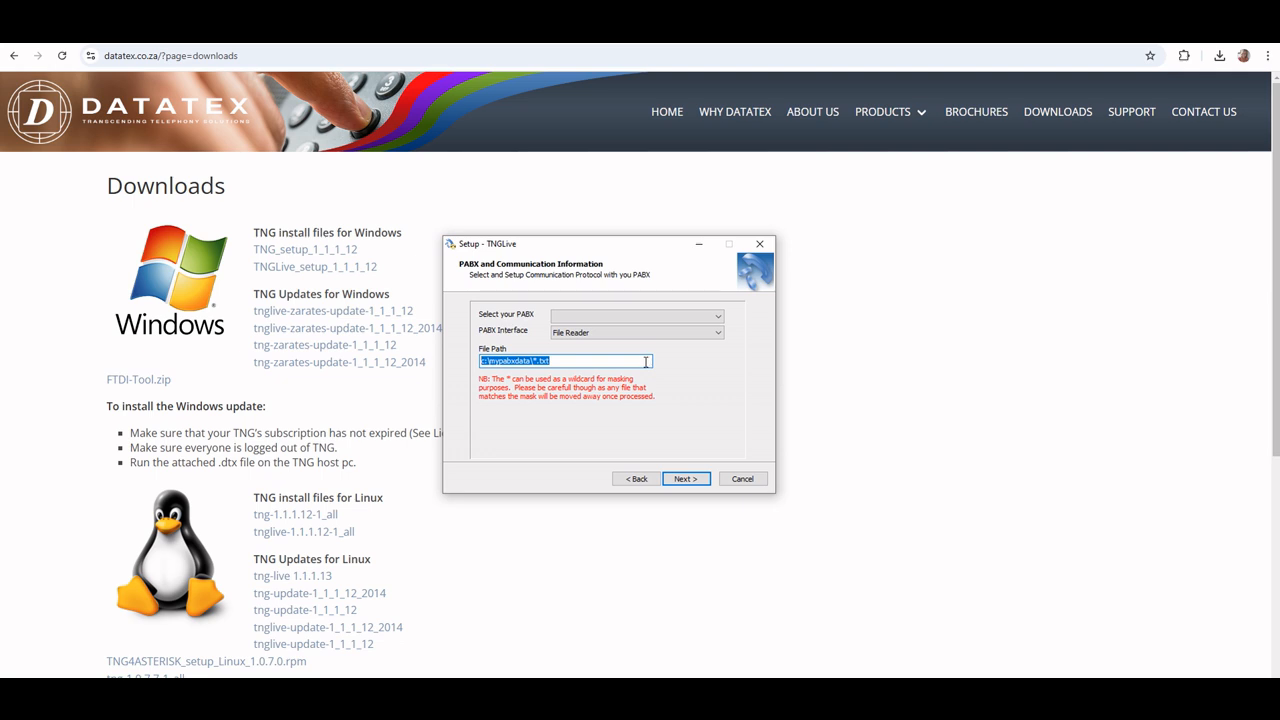
click(646, 317)
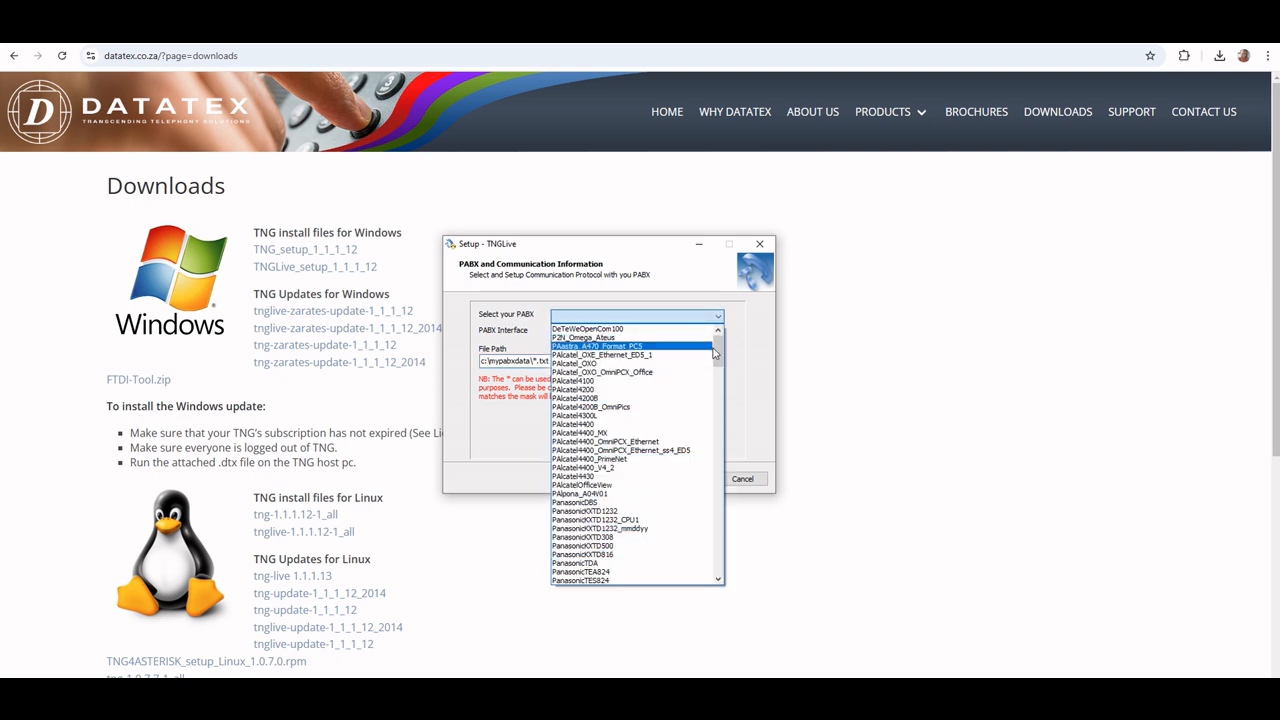
drag(718, 352, 717, 558)
click(677, 554)
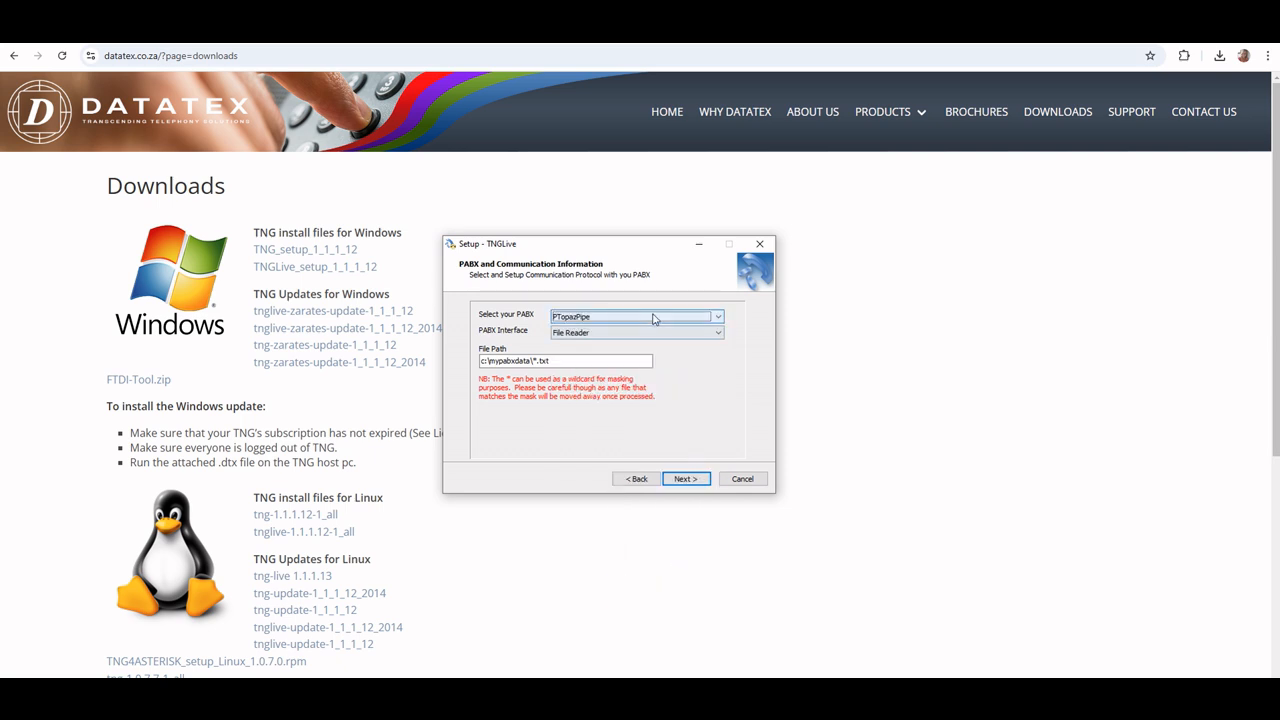
click(688, 480)
Review and confirm the installation details, and install TNGLive
drag(740, 336, 735, 306)
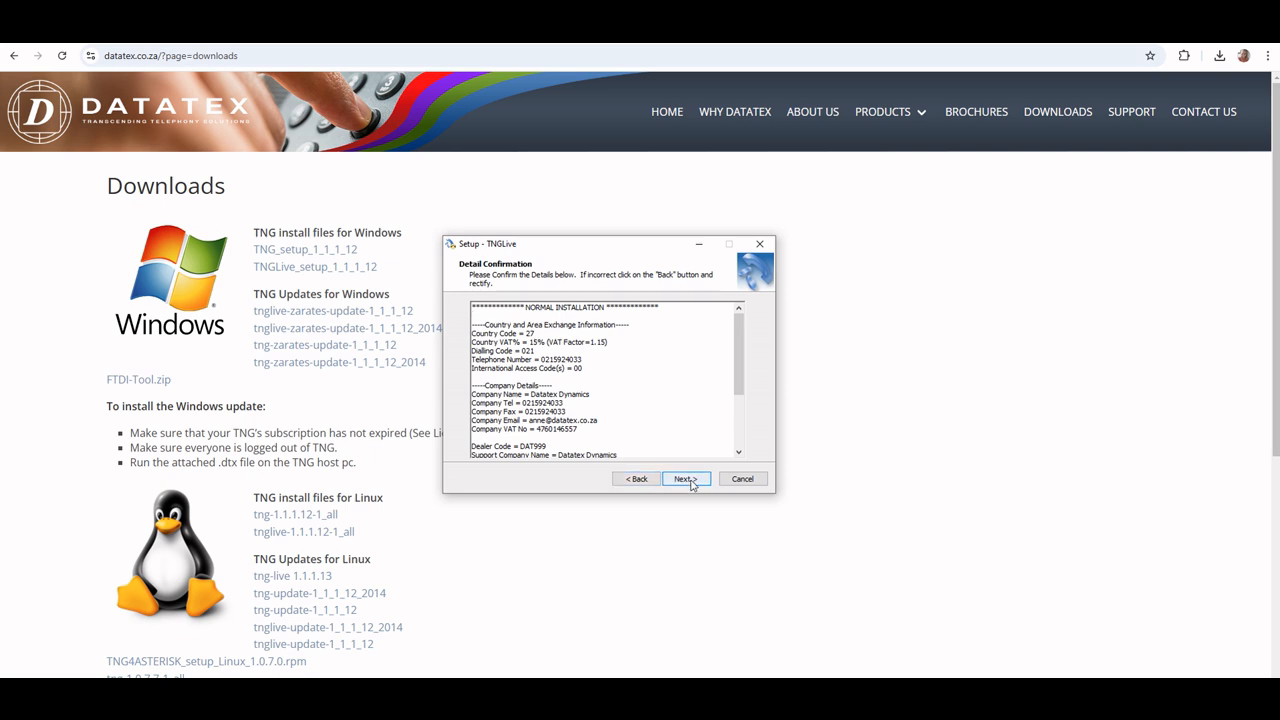
click(689, 481)
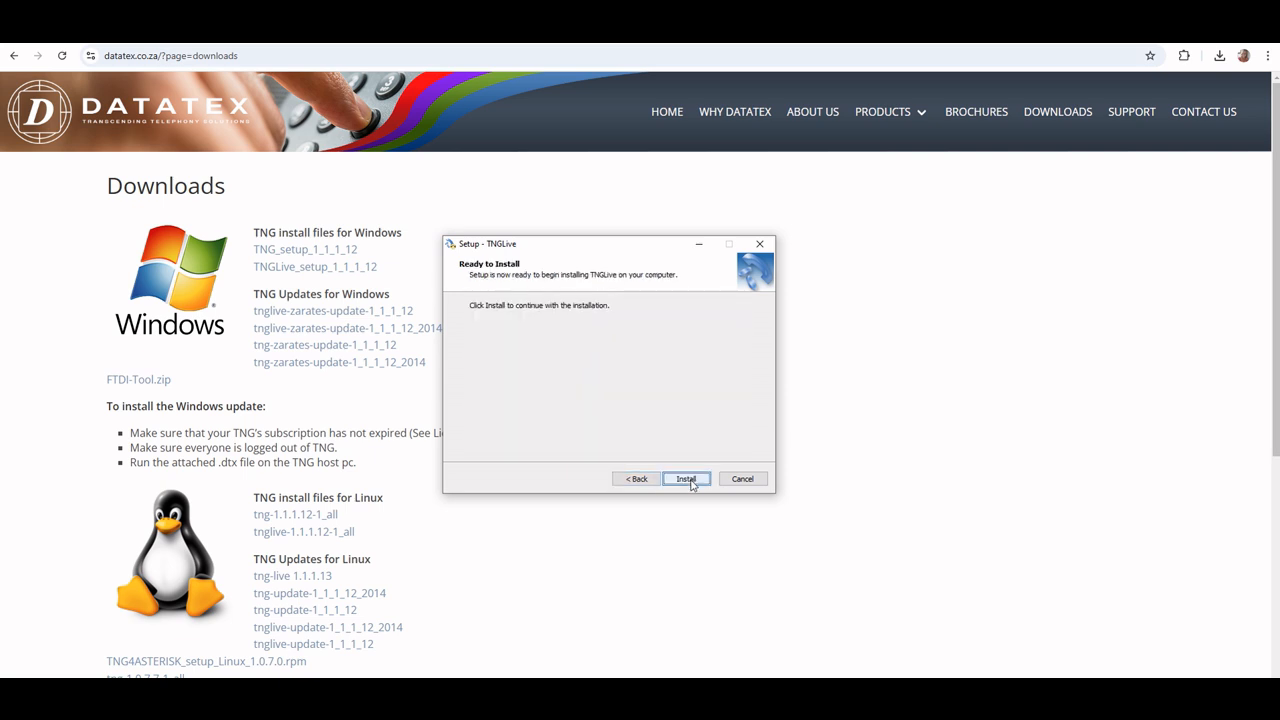
click(687, 480)
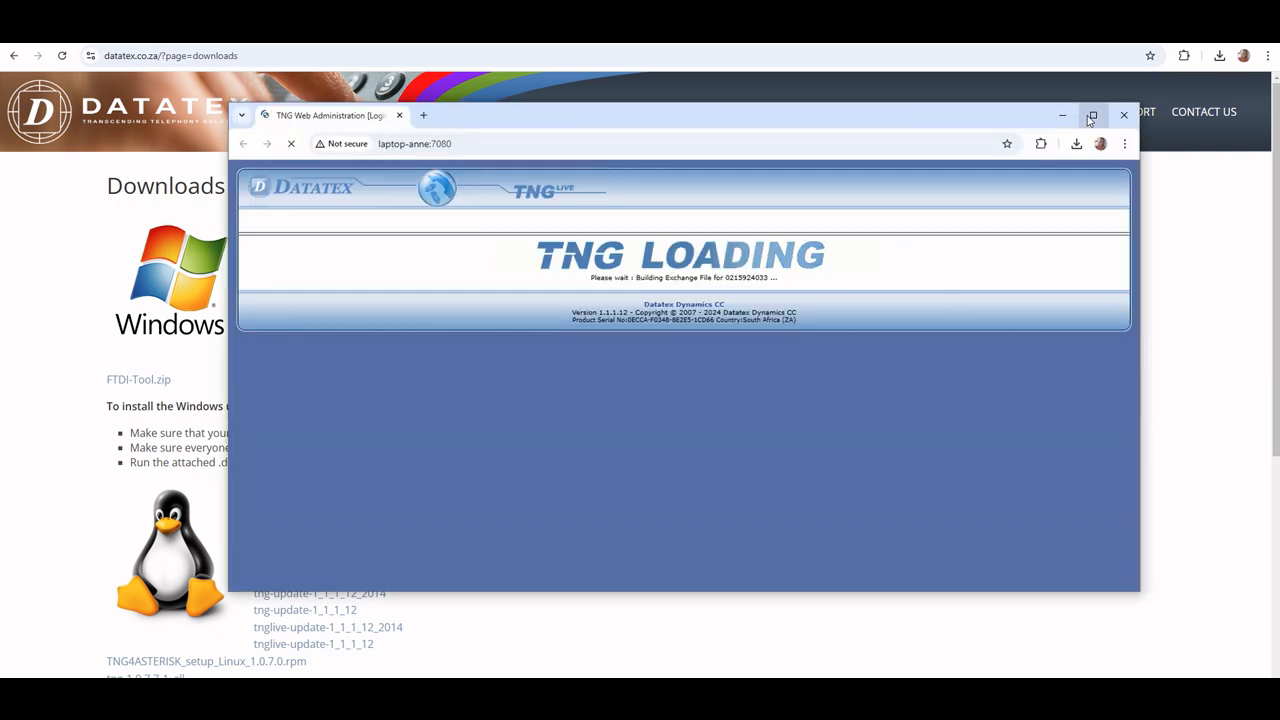
Switch to the TNGLive web page in the browser and select the host name in its address
click(1082, 114)
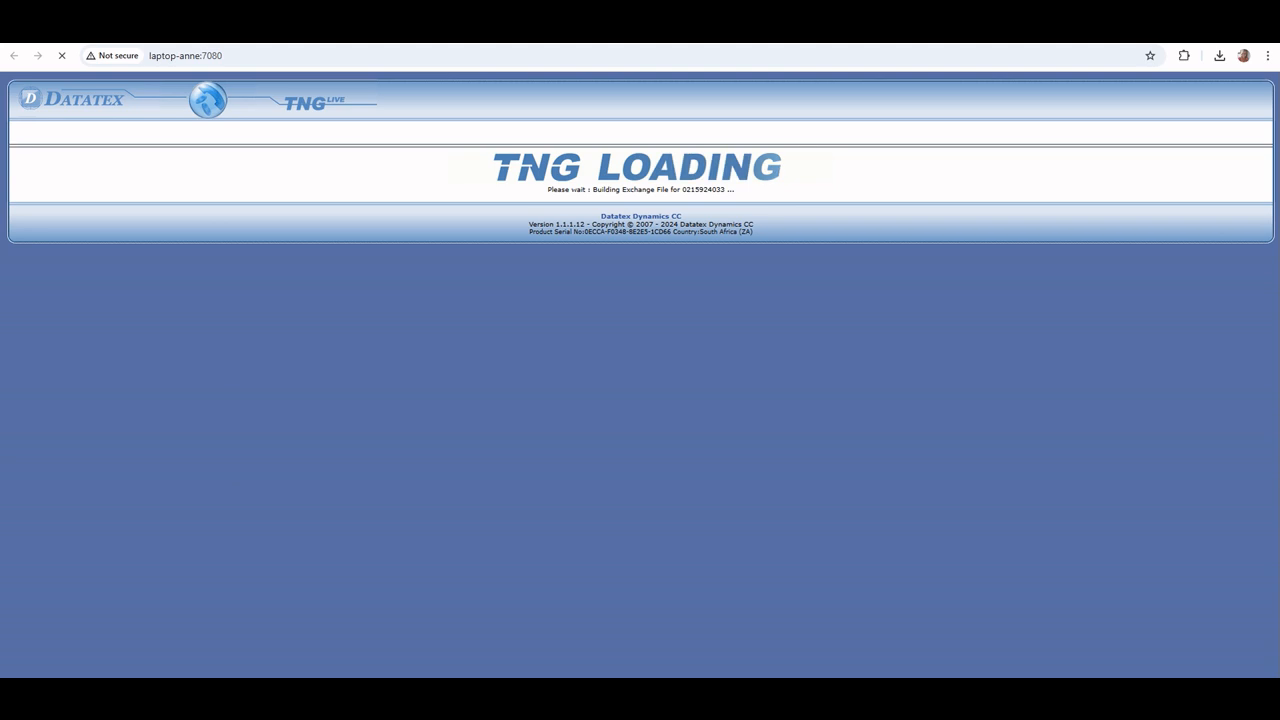
drag(200, 55, 140, 60)
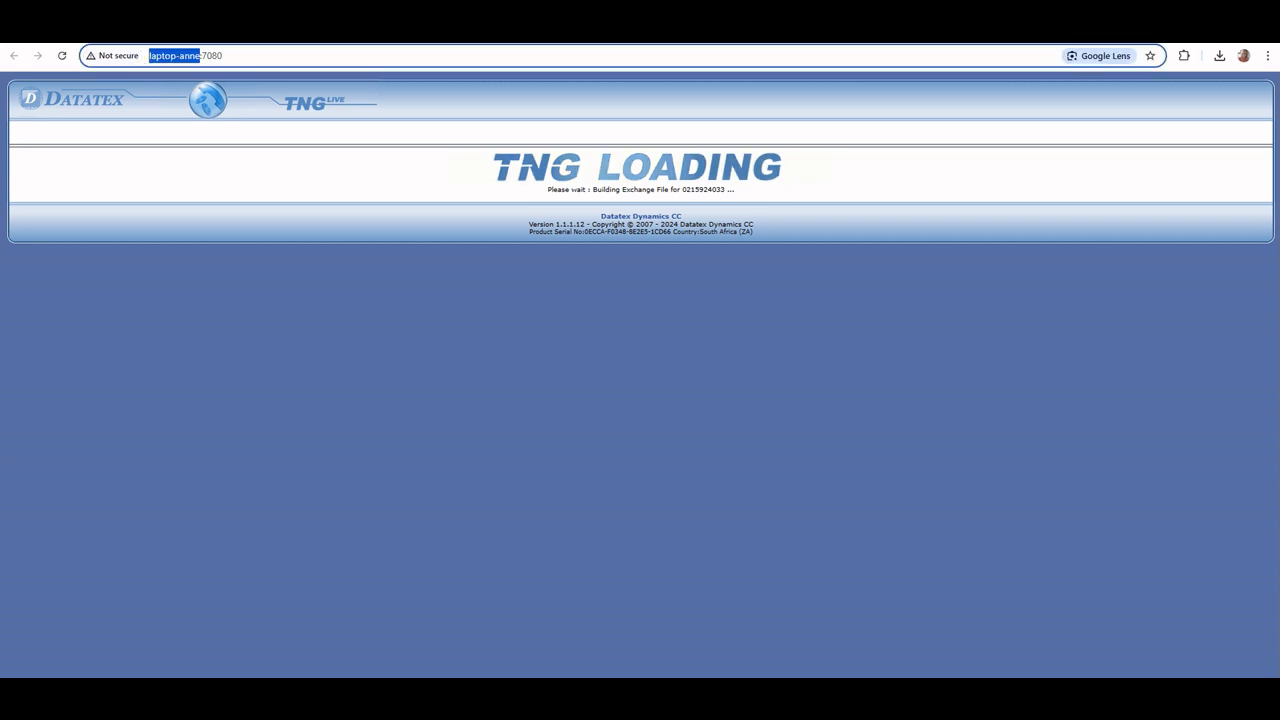
Load the TNGLive page with 127.0.0.1 as the host on port 7080, acknowledge the installation message, and finish the setup wizard
text(127.0.0)
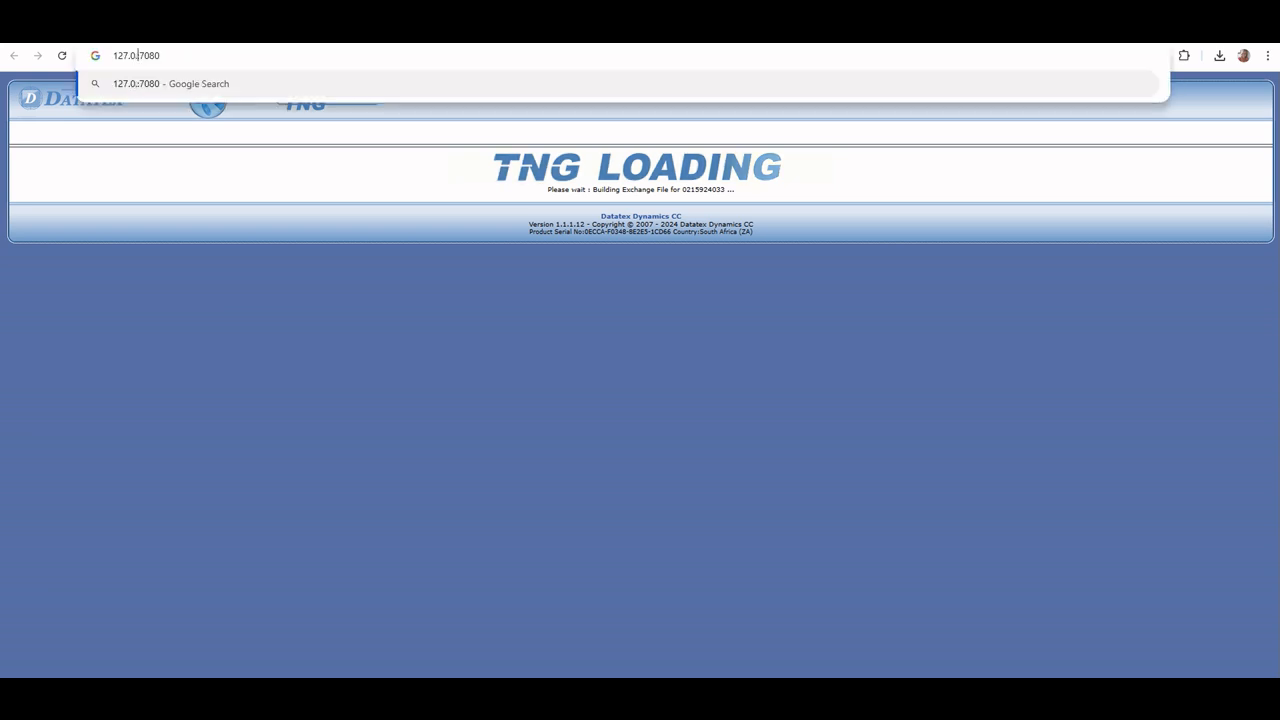
text(.1)
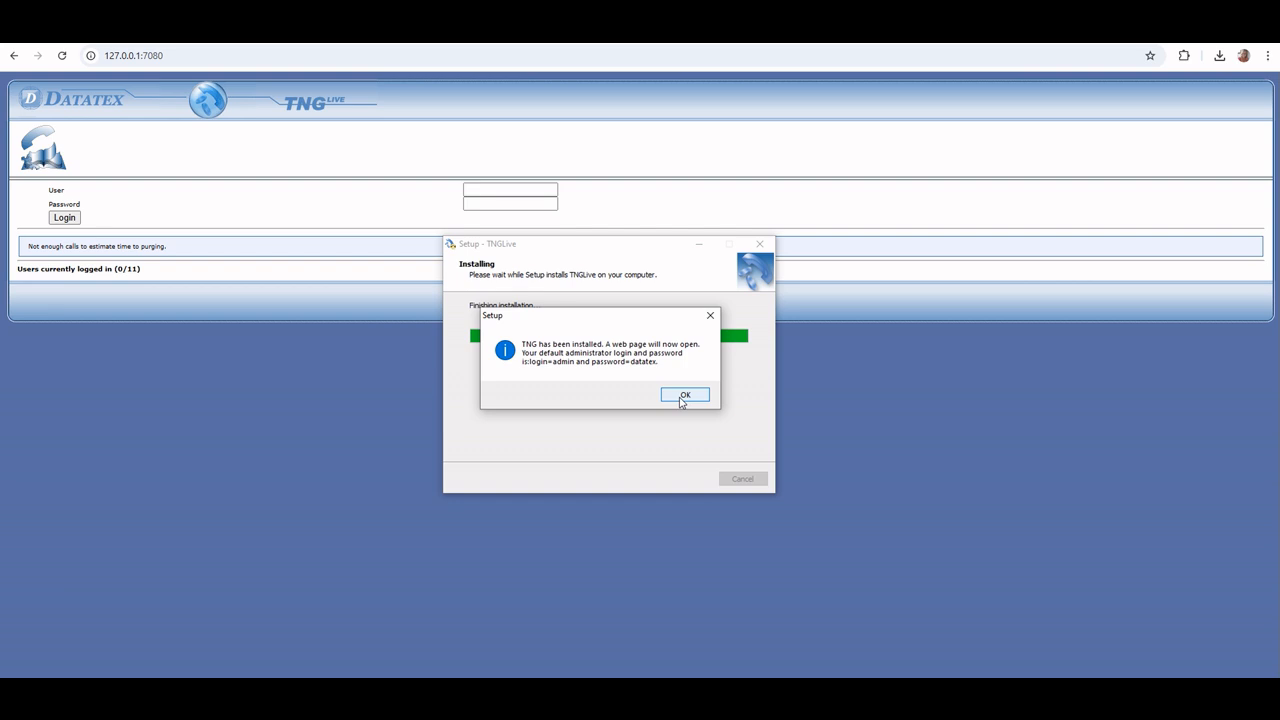
click(683, 396)
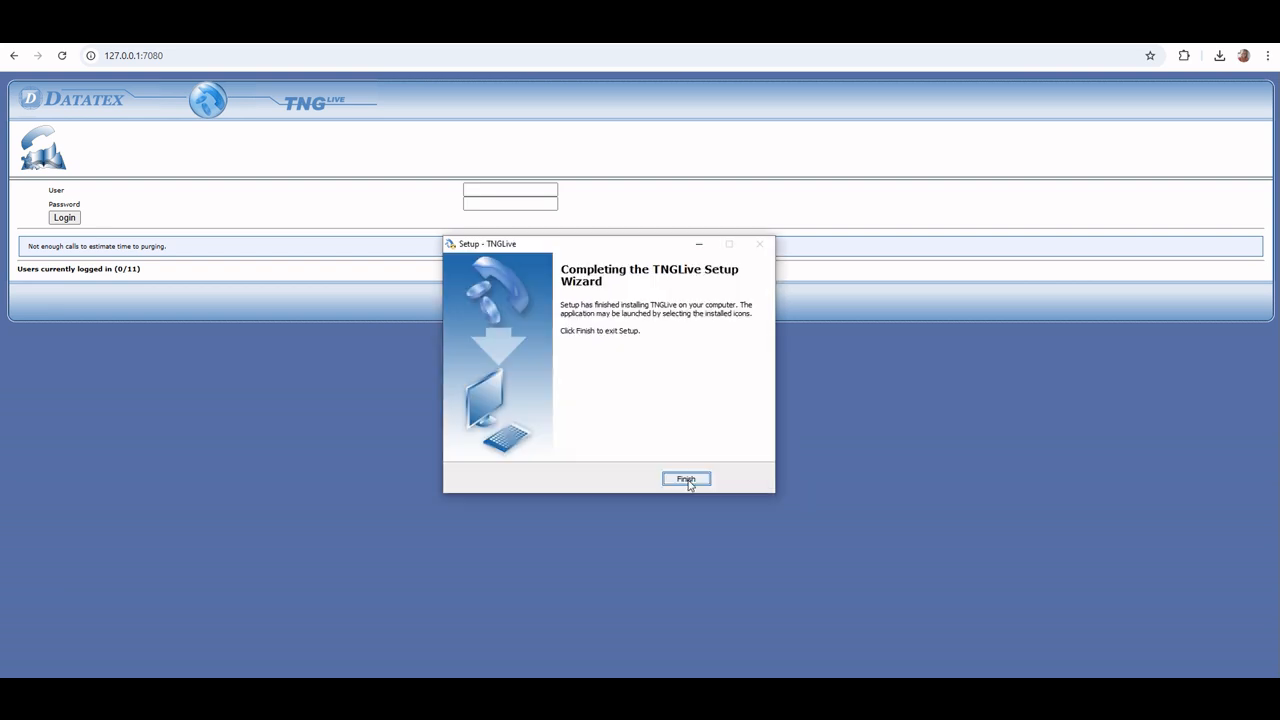
click(686, 479)
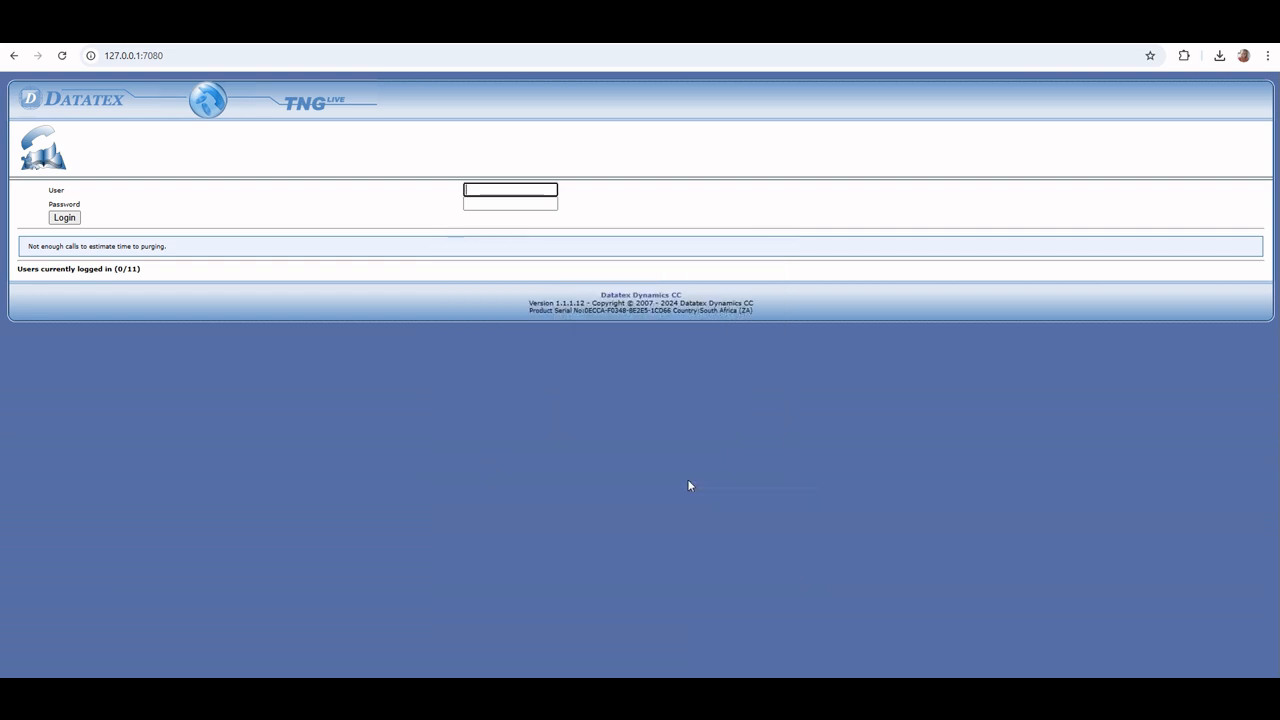
Log in to TNGLive as admin with the administrator password
text(admin)
key(Tab)
text(••••••)
click(67, 218)
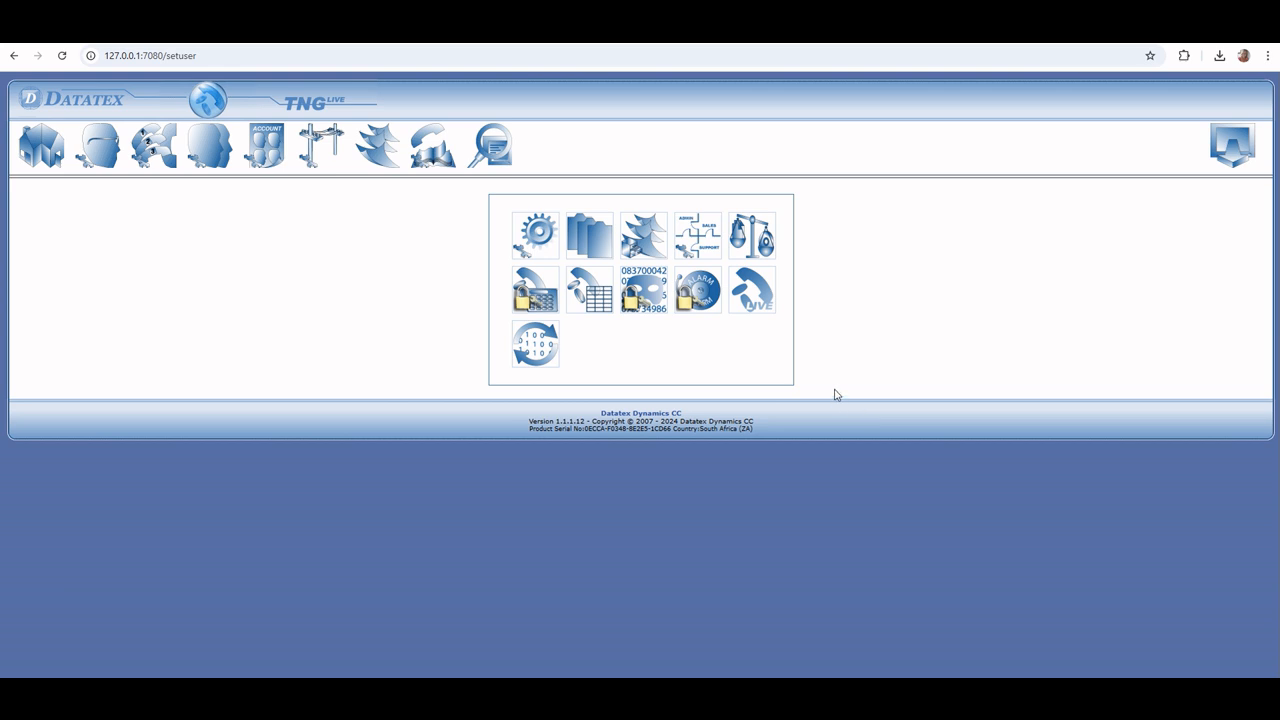
Display the call list, paste the copied PABX data into the C:\mypabxdata folder, and check the call list for the imported calls
click(500, 150)
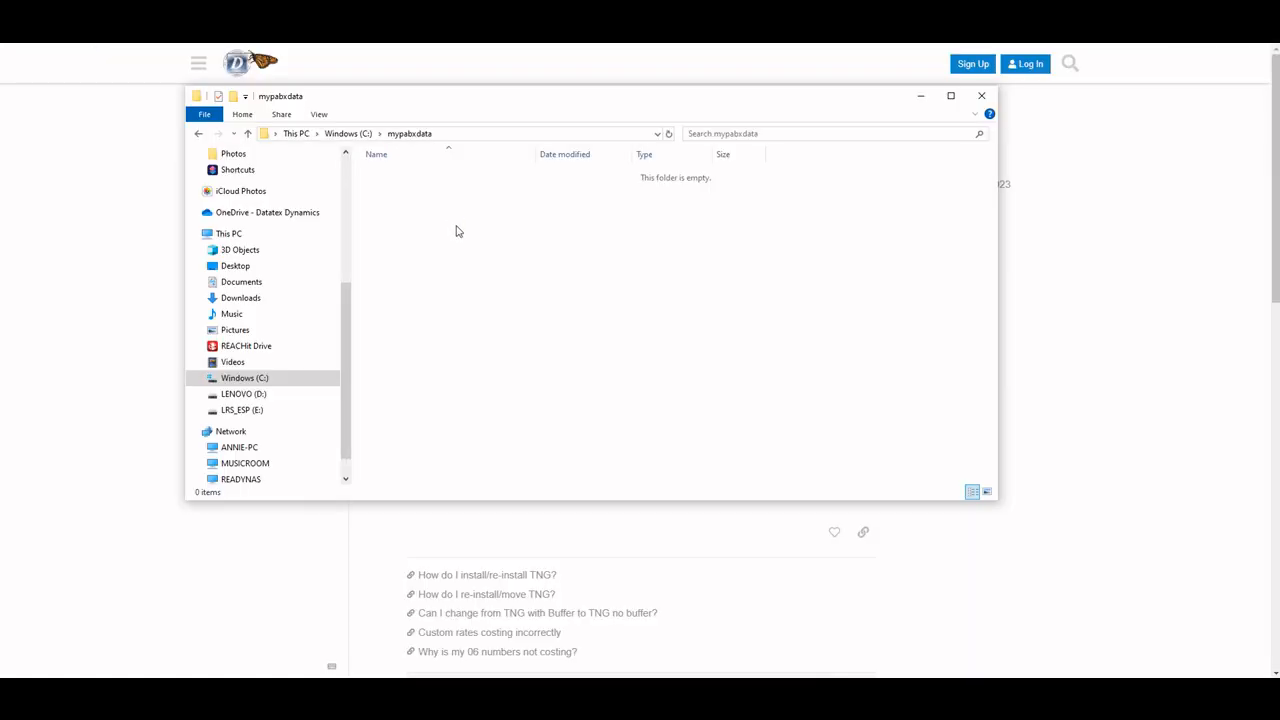
right_click(457, 231)
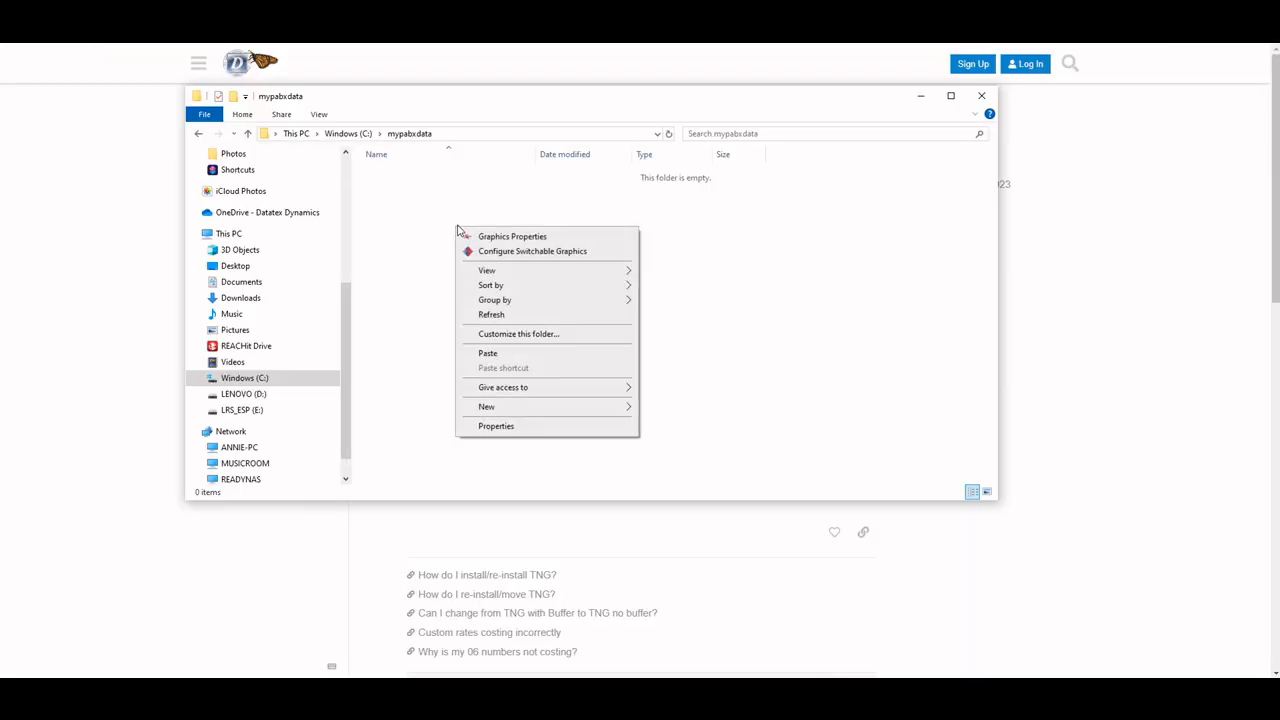
click(490, 354)
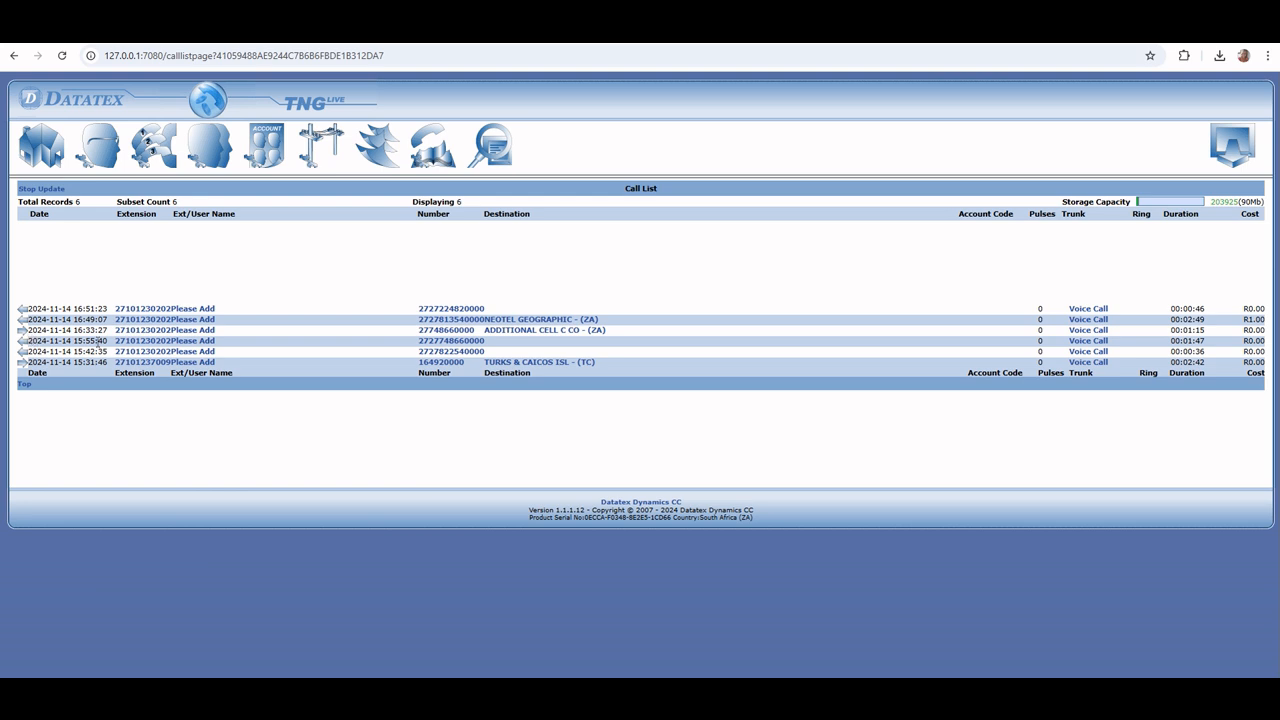
click(457, 310)
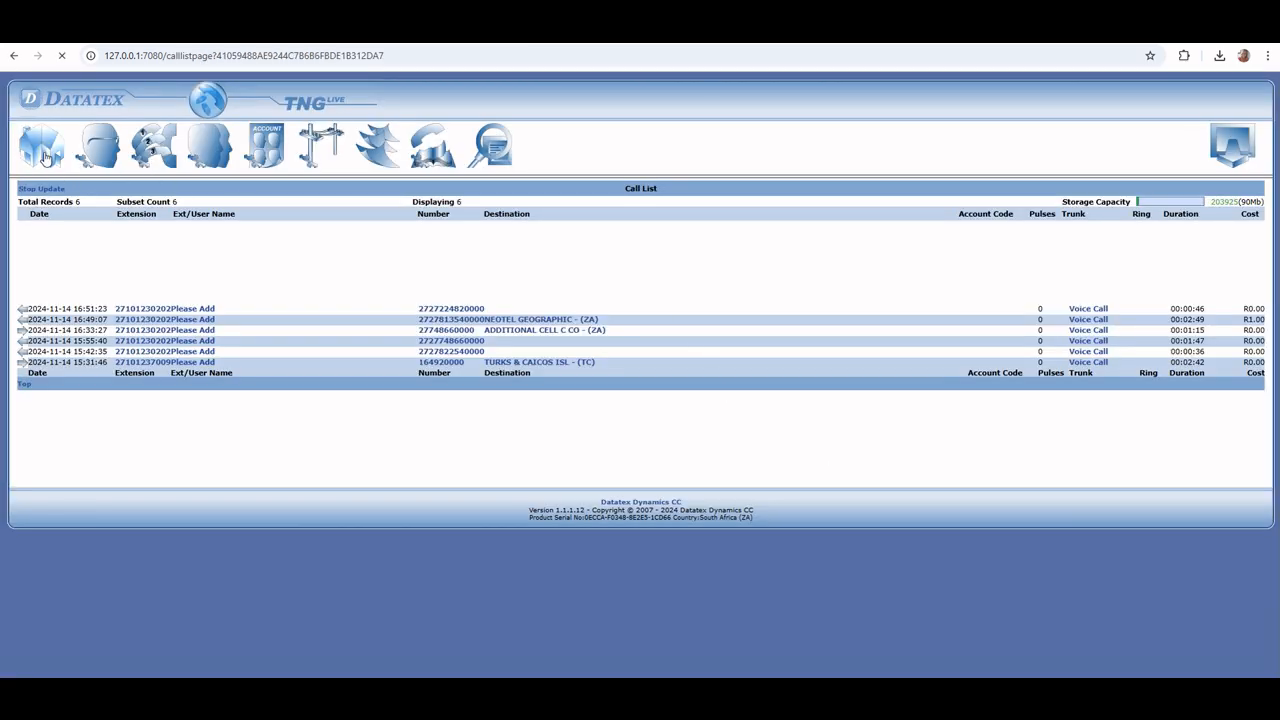
Return to the home page, open the settings through the technical password prompt, and examine the configuration sections with administrator access
click(45, 155)
click(540, 243)
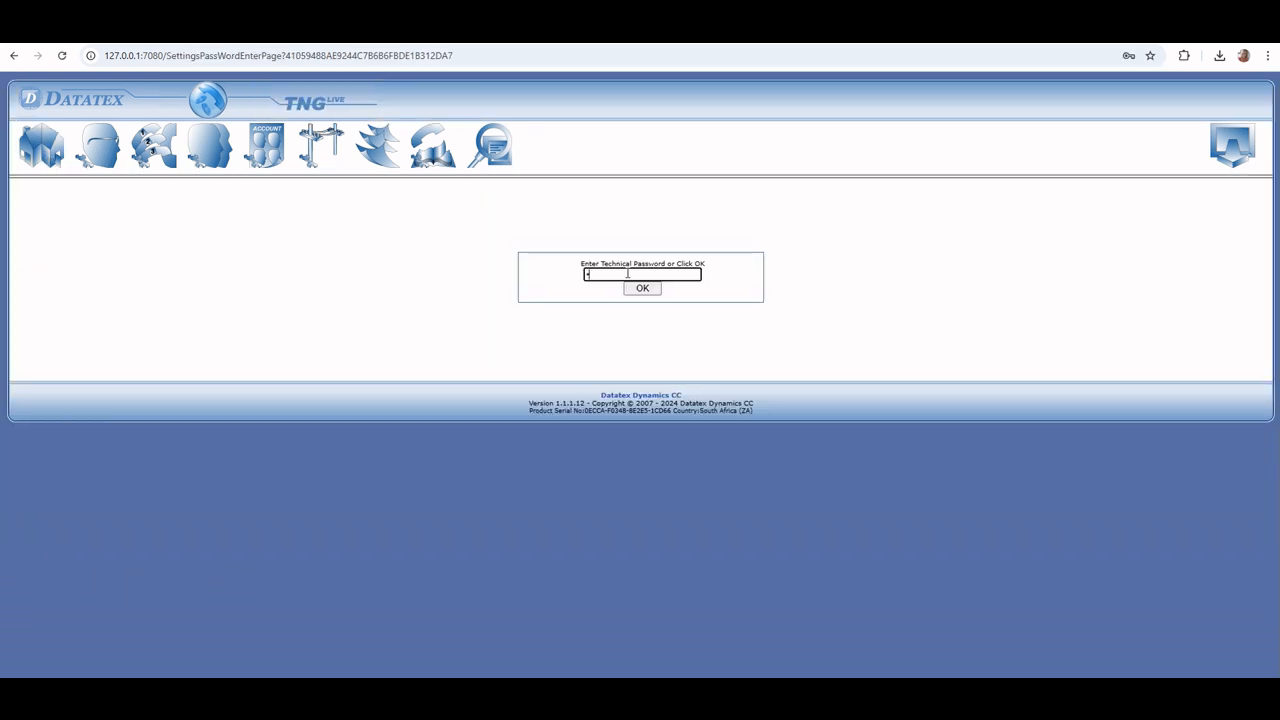
text(*)
click(643, 290)
click(643, 289)
scroll(655, 320, down, 13)
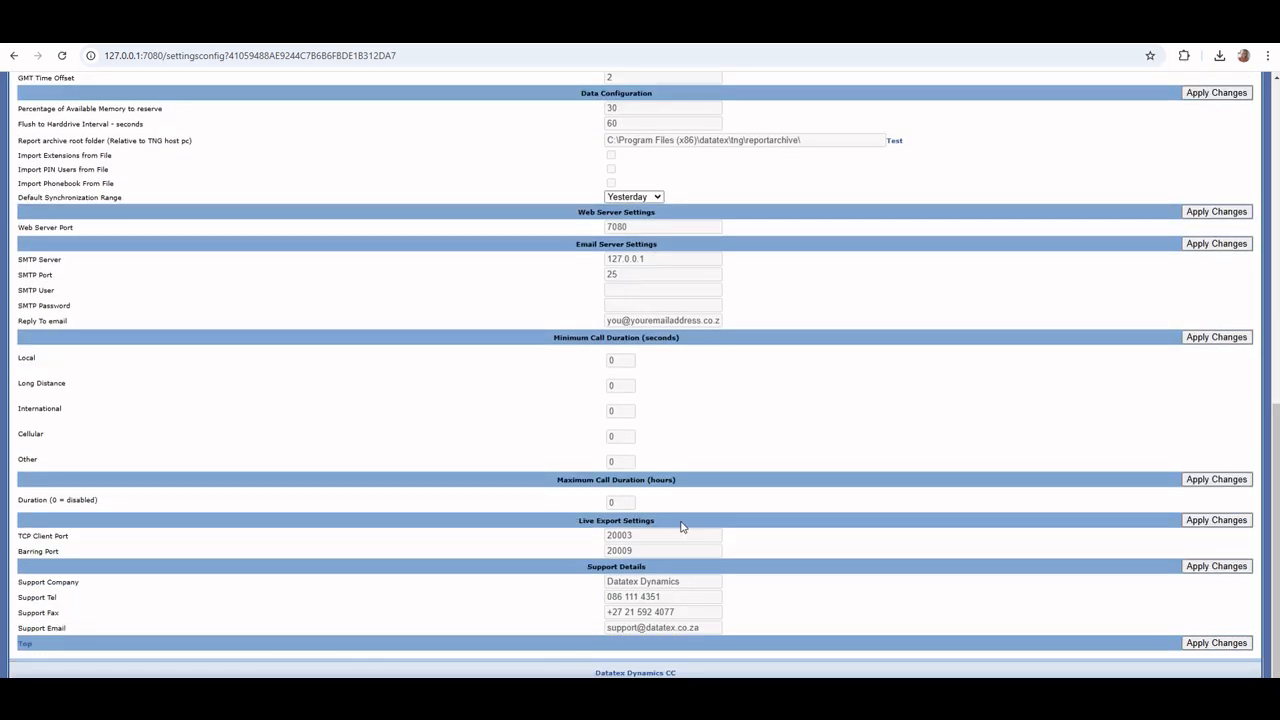
scroll(684, 527, up, 13)
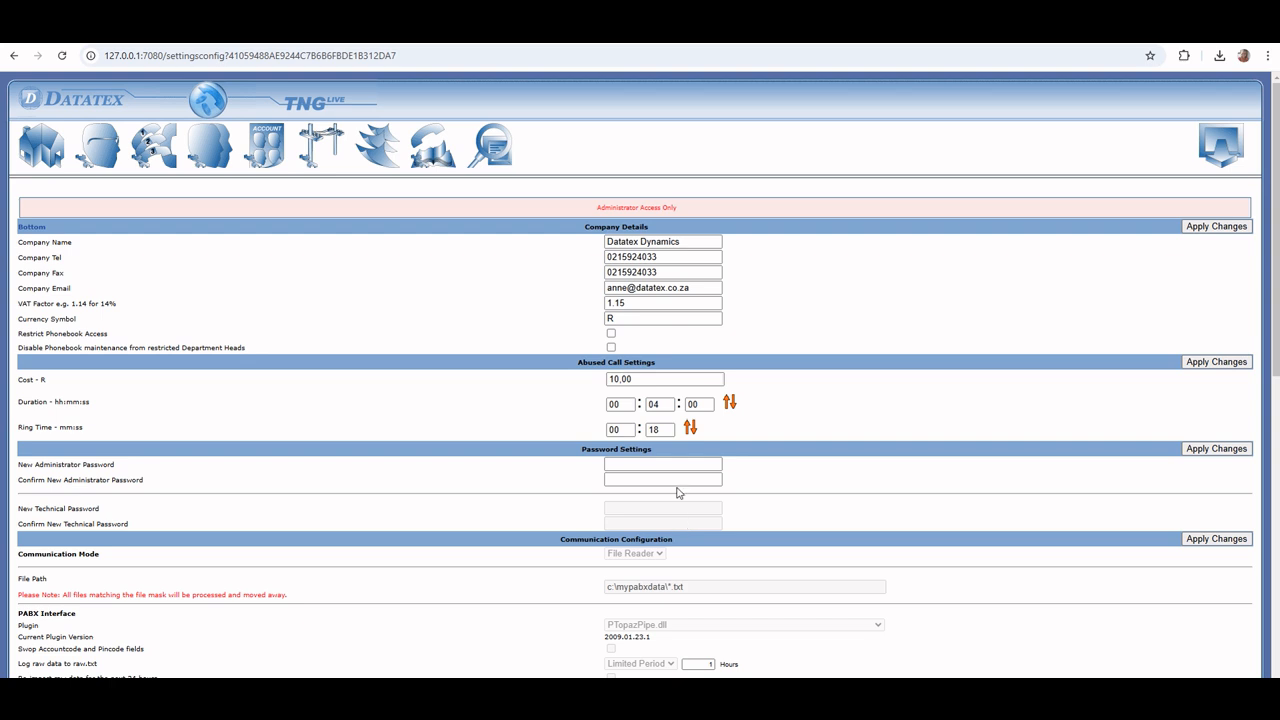
Open the TNGLive activation page from the home page, register the product without proxy settings, and check the registration status
click(33, 163)
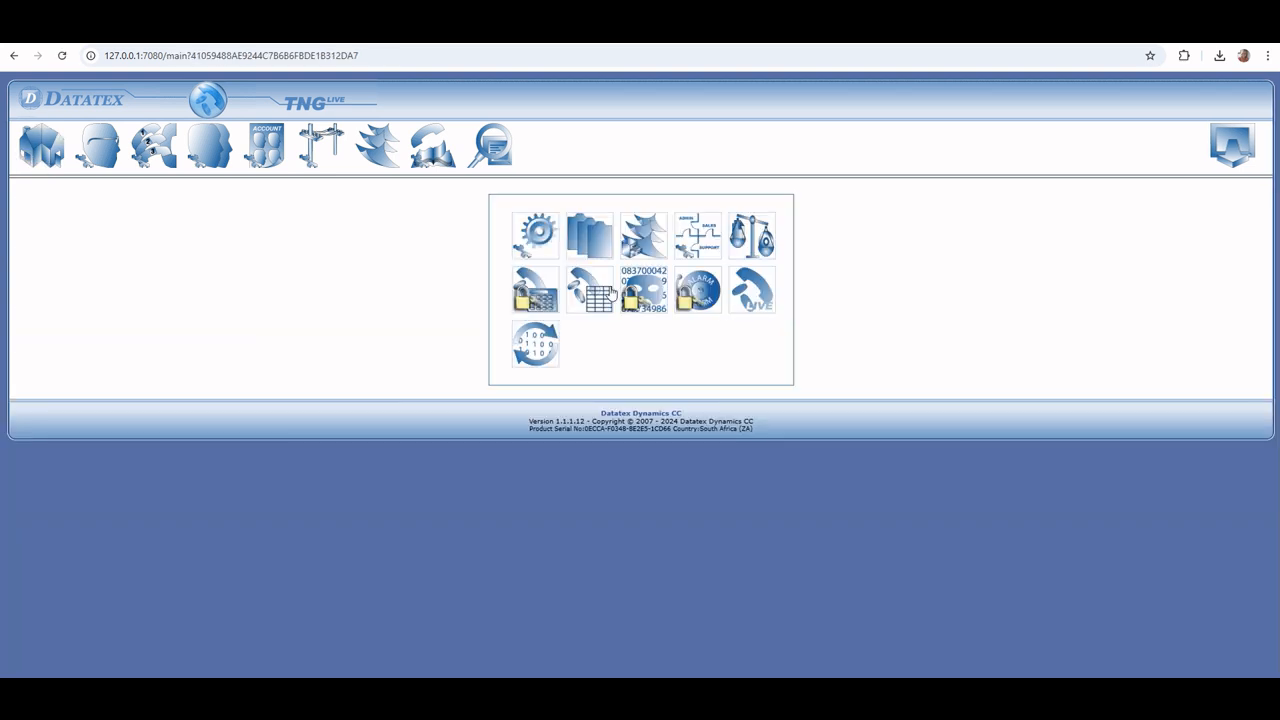
click(758, 300)
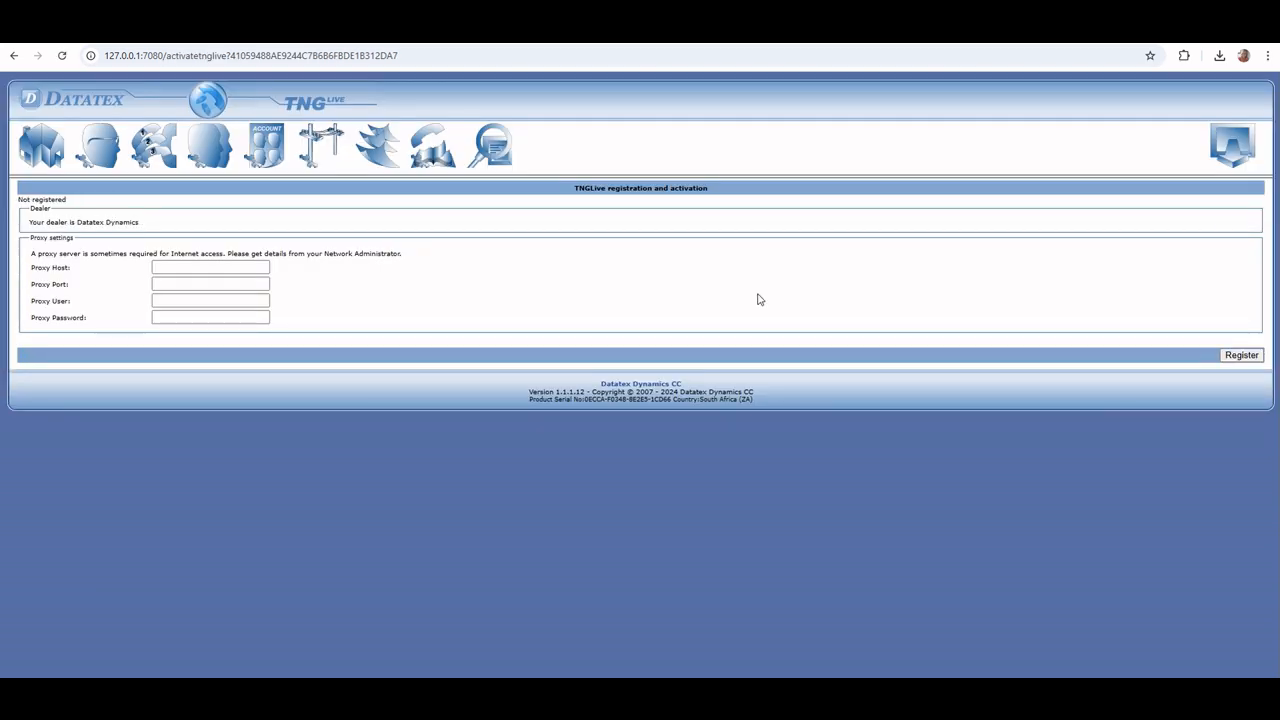
click(1231, 357)
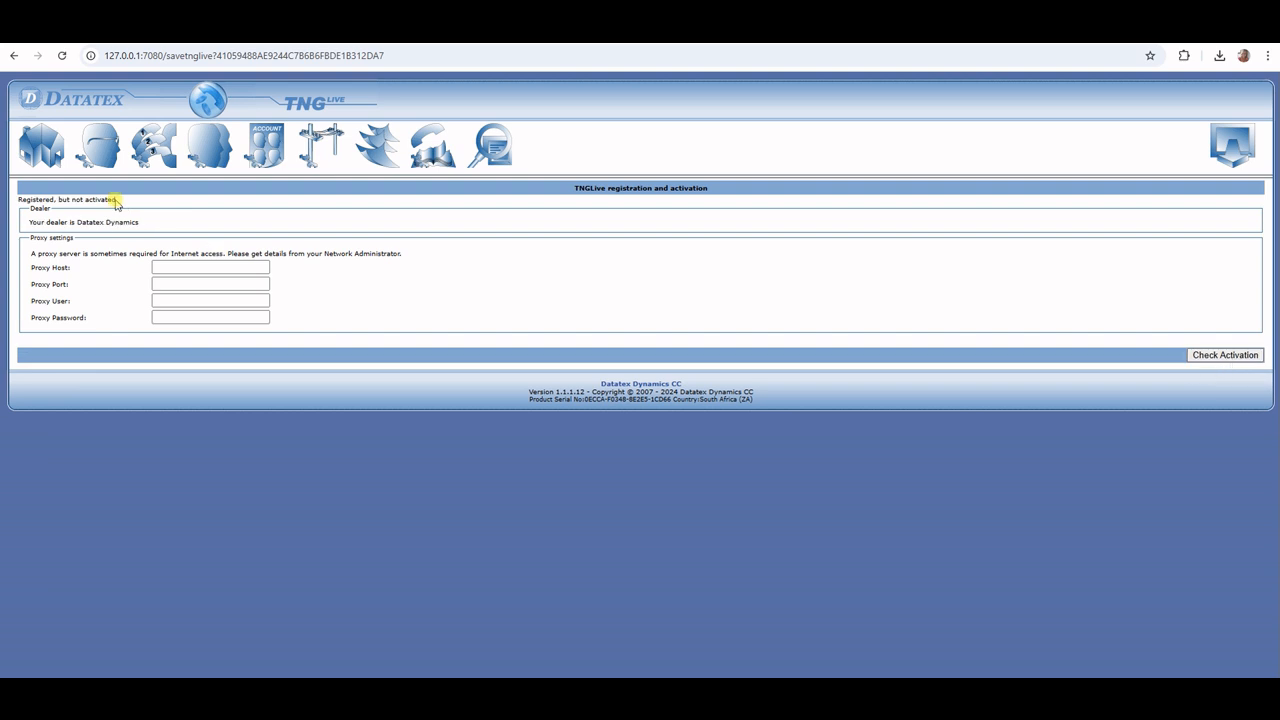
triple_click(115, 200)
click(141, 205)
Open the settings without entering a technical password and examine the company name under the company details
click(534, 245)
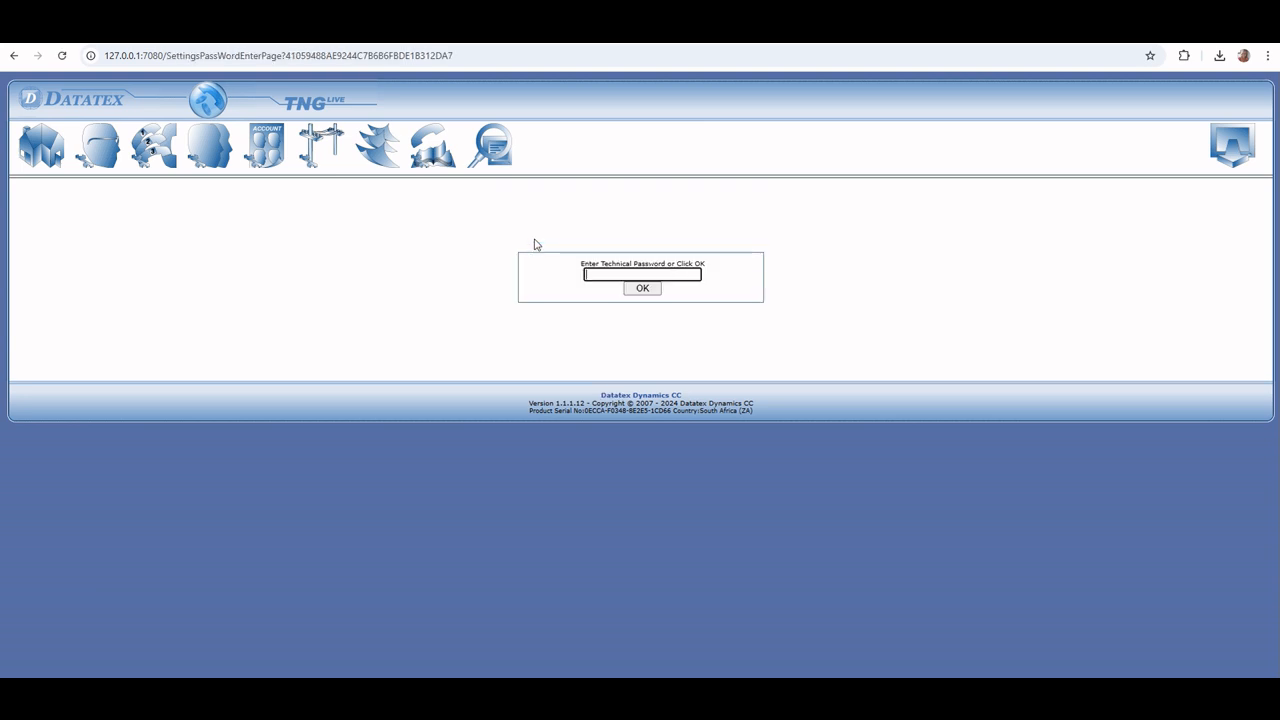
click(642, 289)
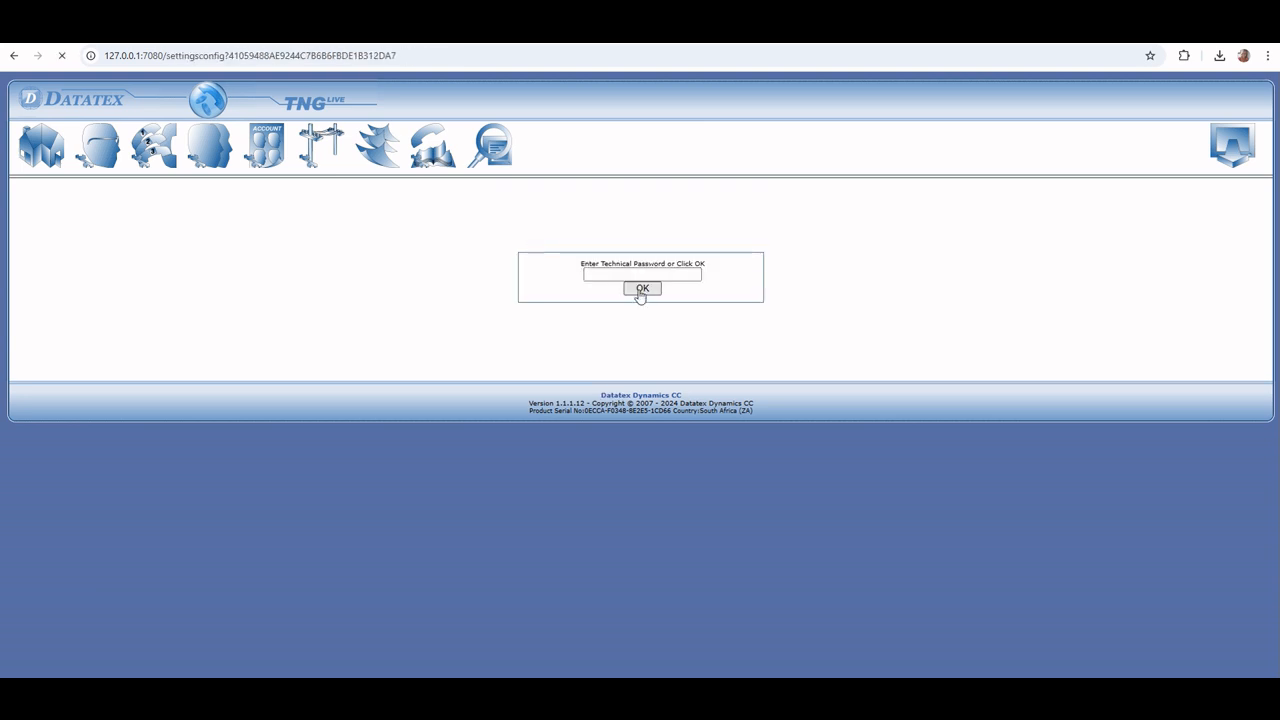
drag(718, 242, 603, 246)
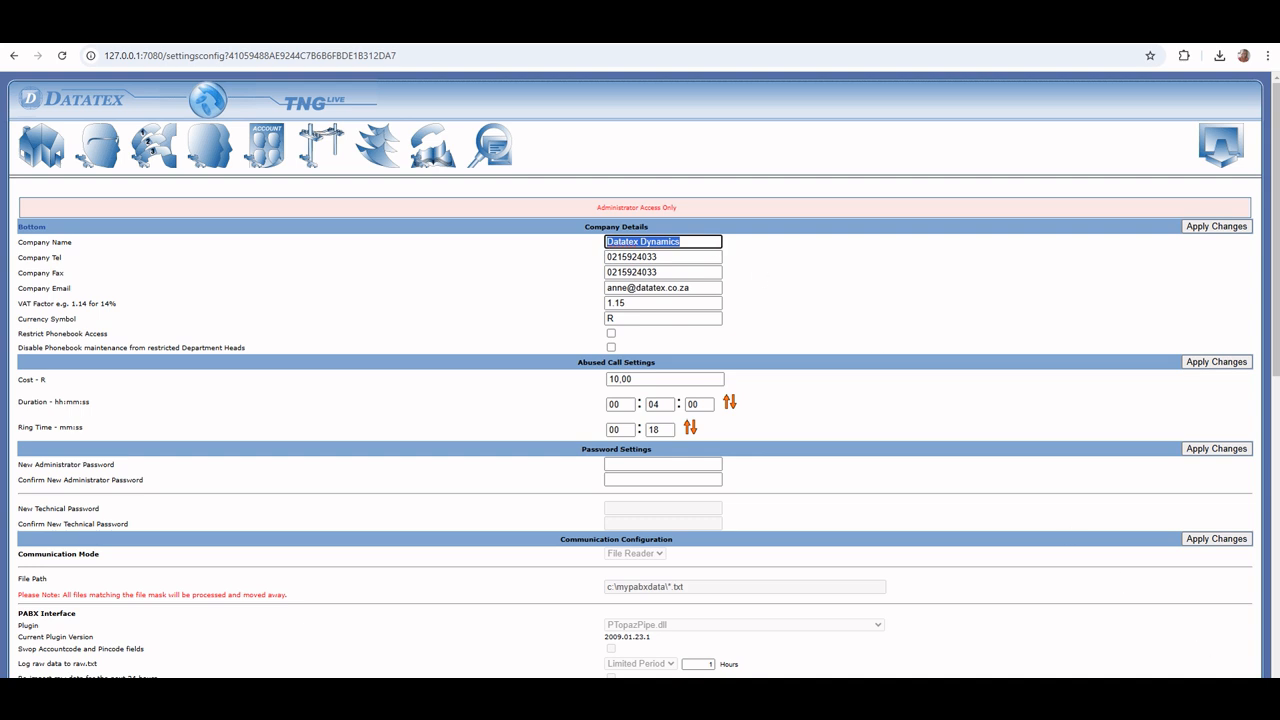
Return to the TNGLive registration and activation page, check the activation and its status, and go back to the home page
click(1245, 674)
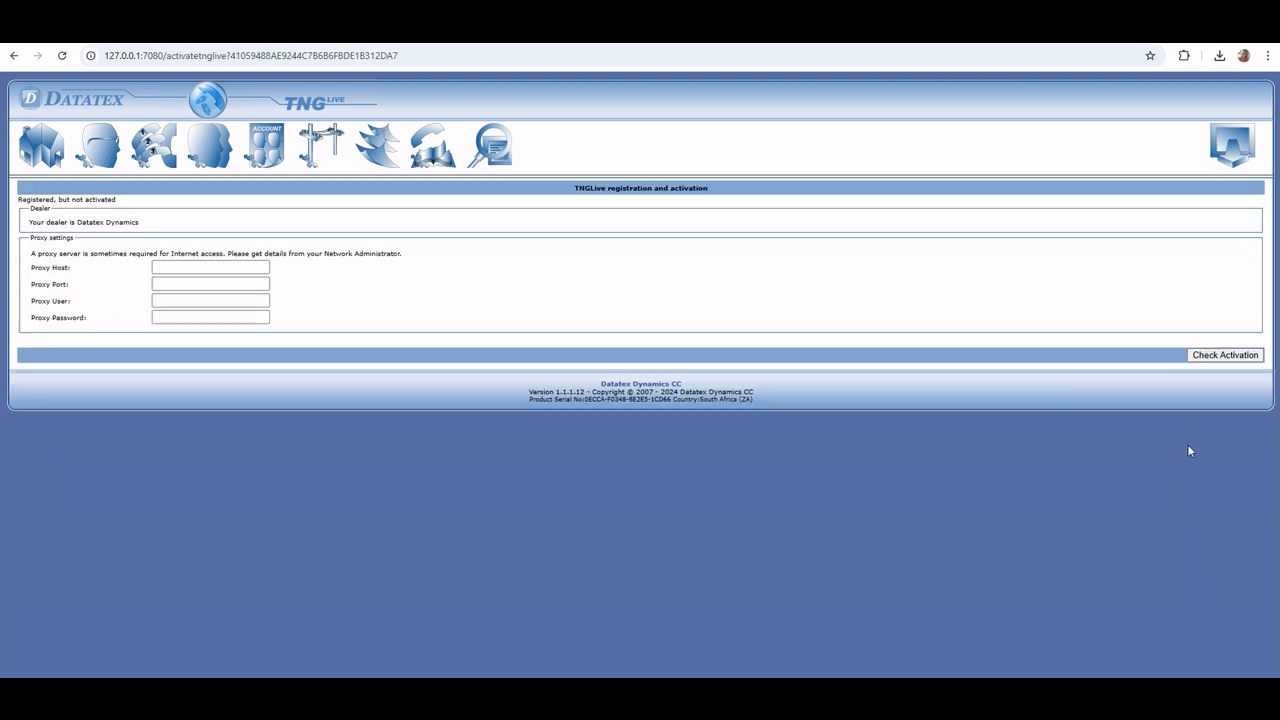
click(1225, 362)
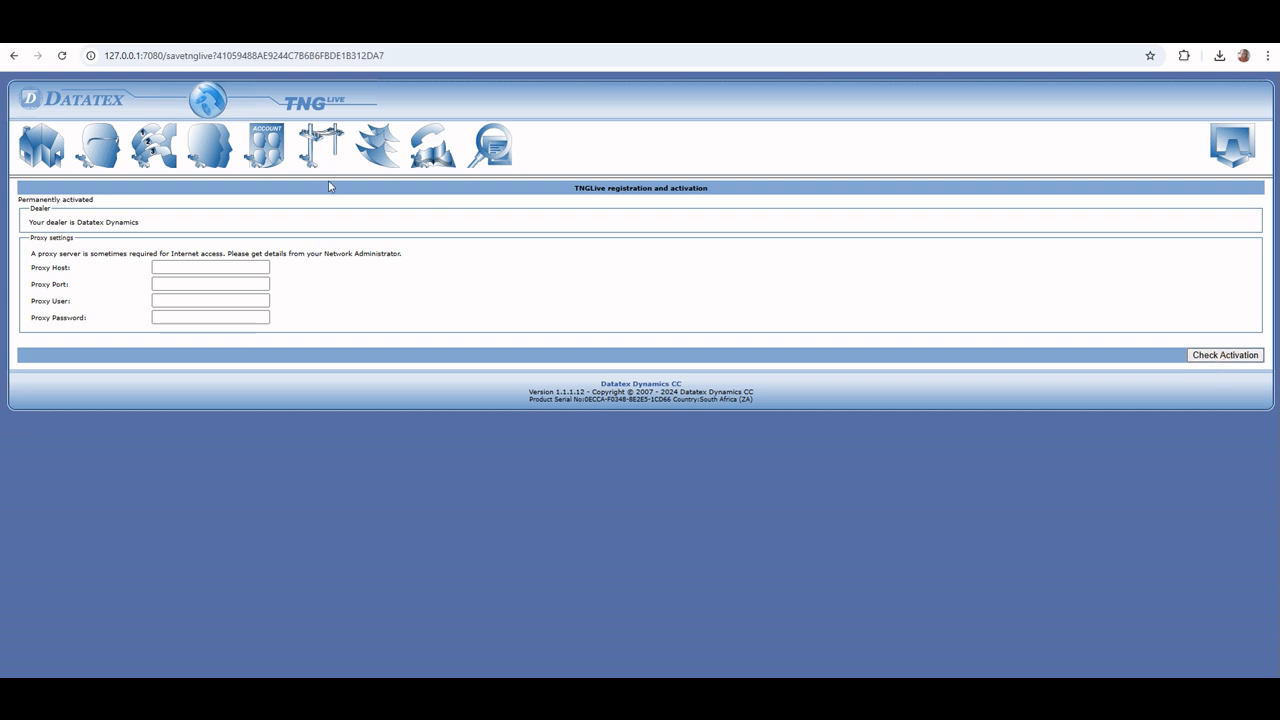
drag(100, 204, 16, 200)
click(41, 145)
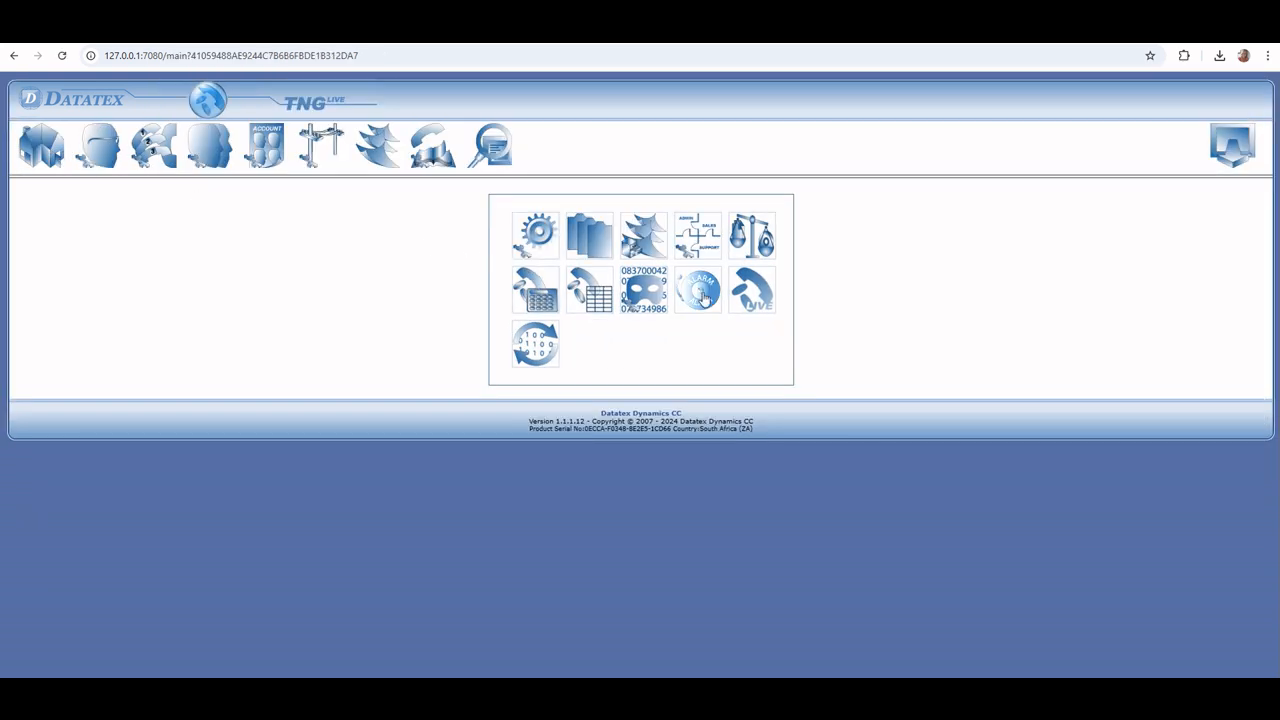
Open the settings with the technical password and examine the communication configuration, including the raw data logging option
click(557, 357)
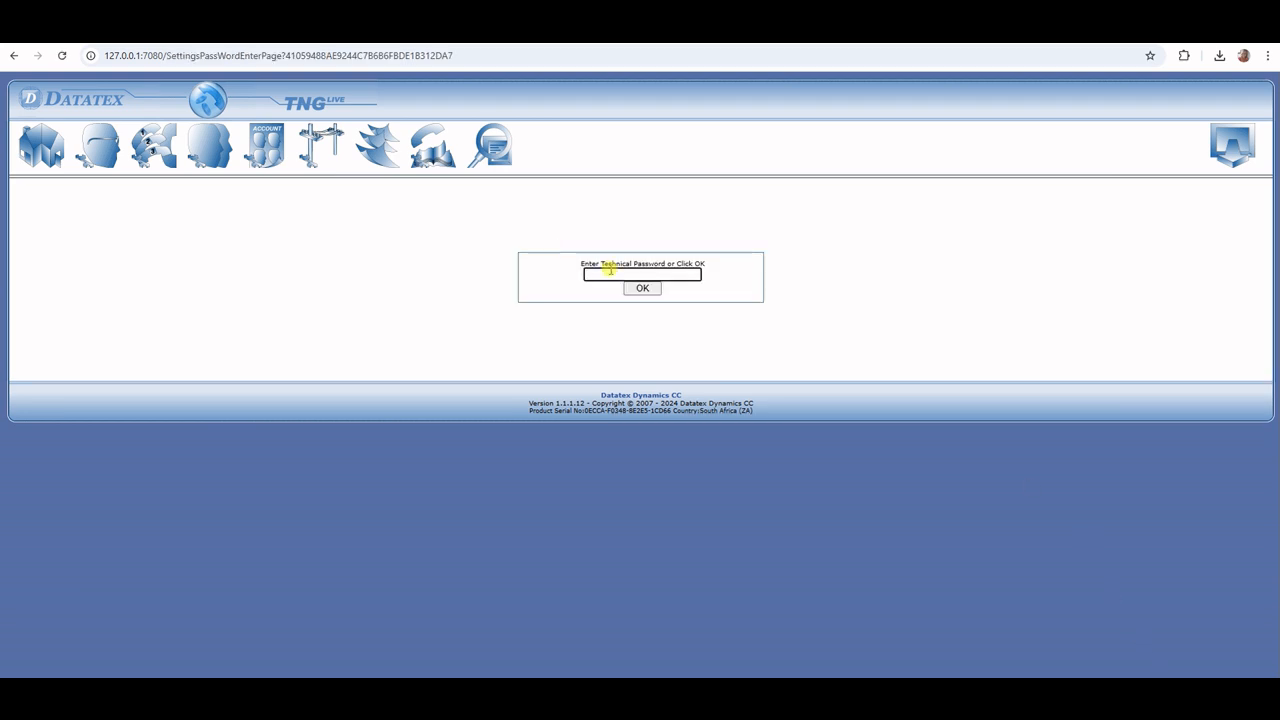
text(1)
click(627, 292)
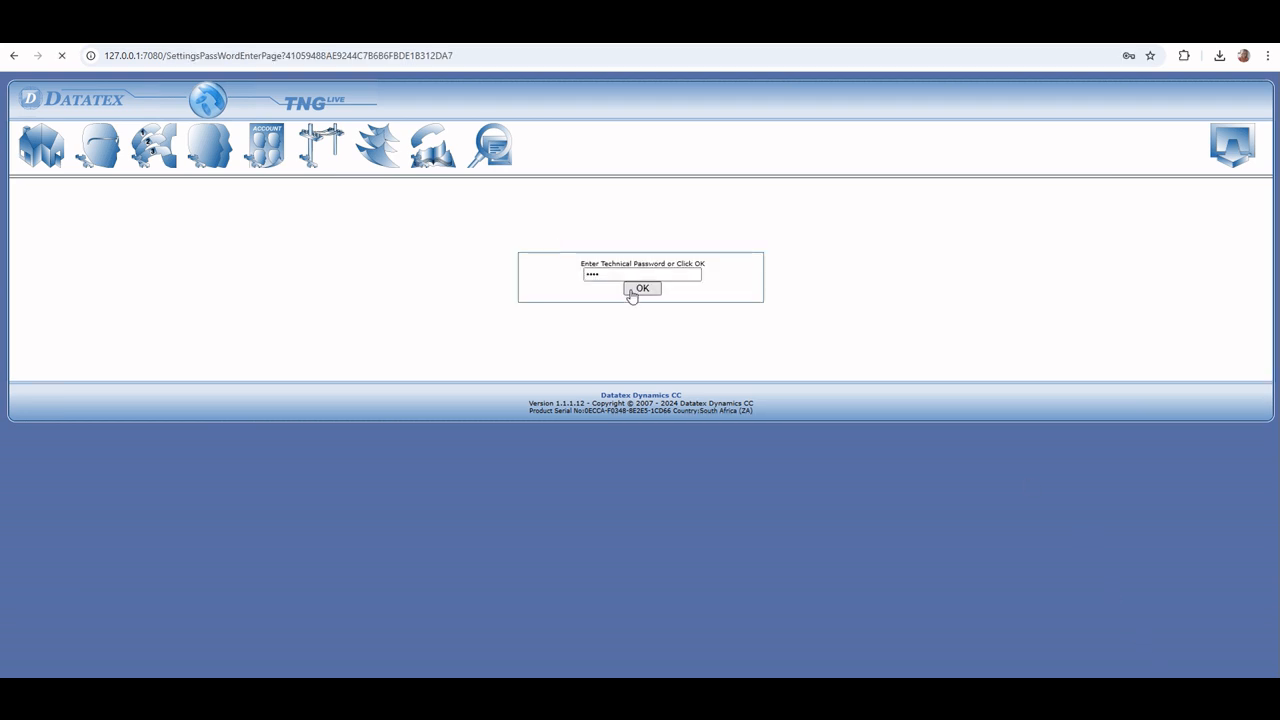
scroll(631, 295, down, 3)
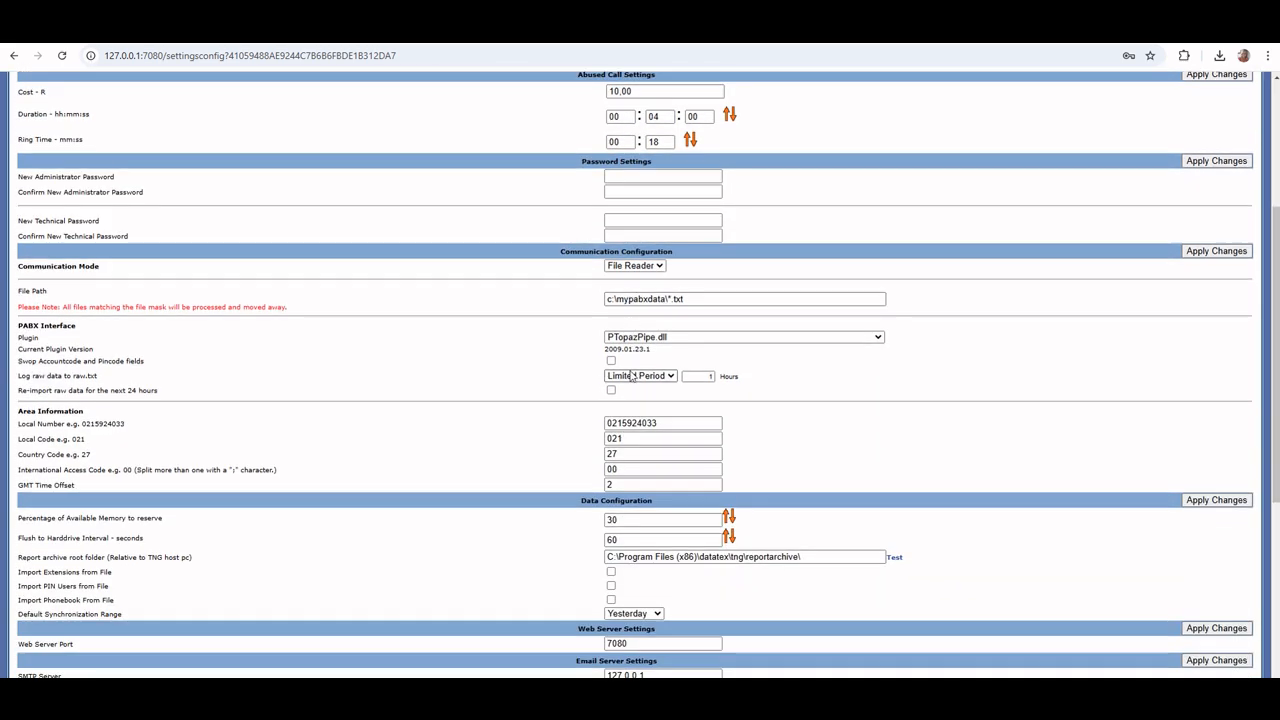
click(633, 376)
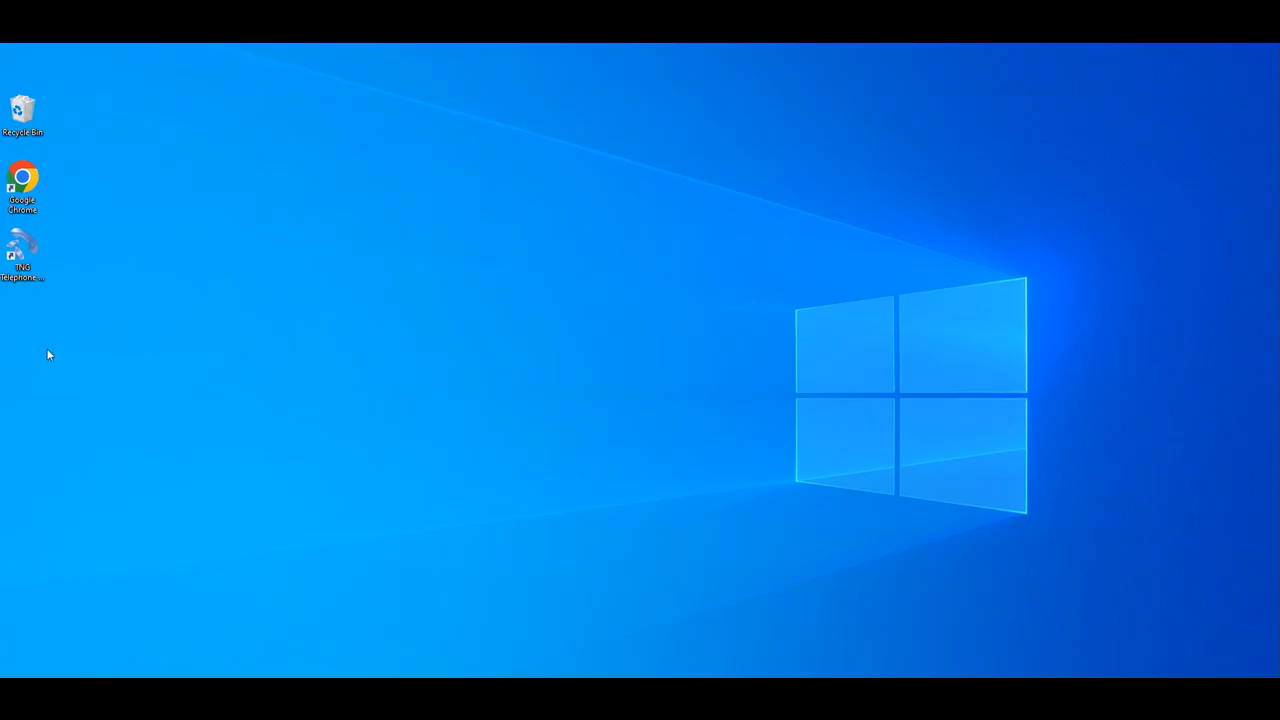